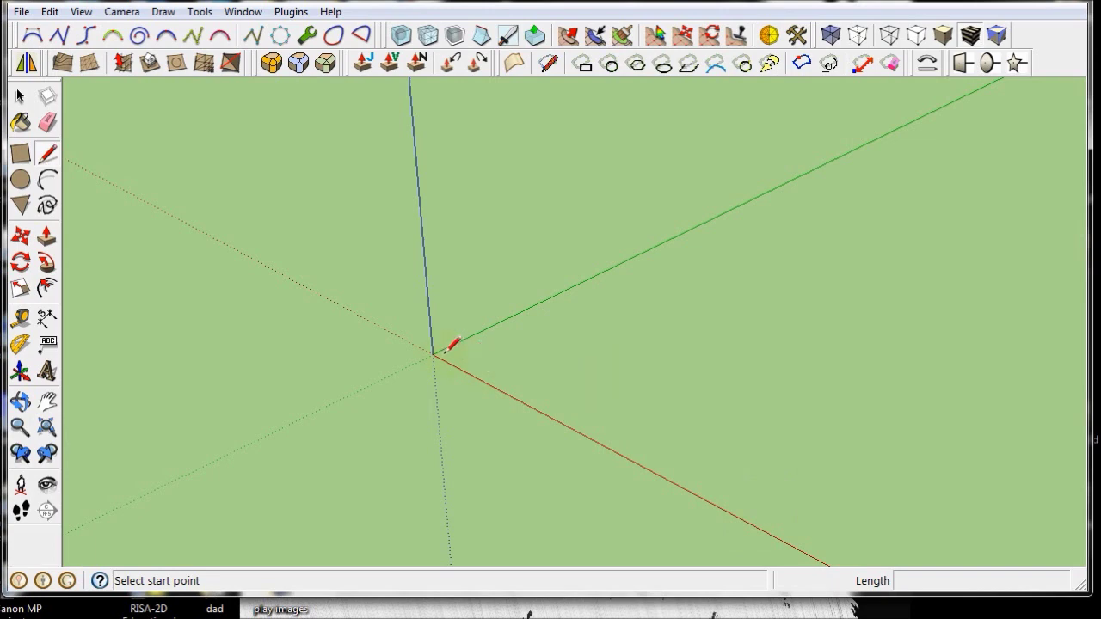
Step: Draw a rectangle on the ground plane, starting at the origin and lying between the positive red and green axes
{"action": "left_click", "coordinate": [20, 153]}
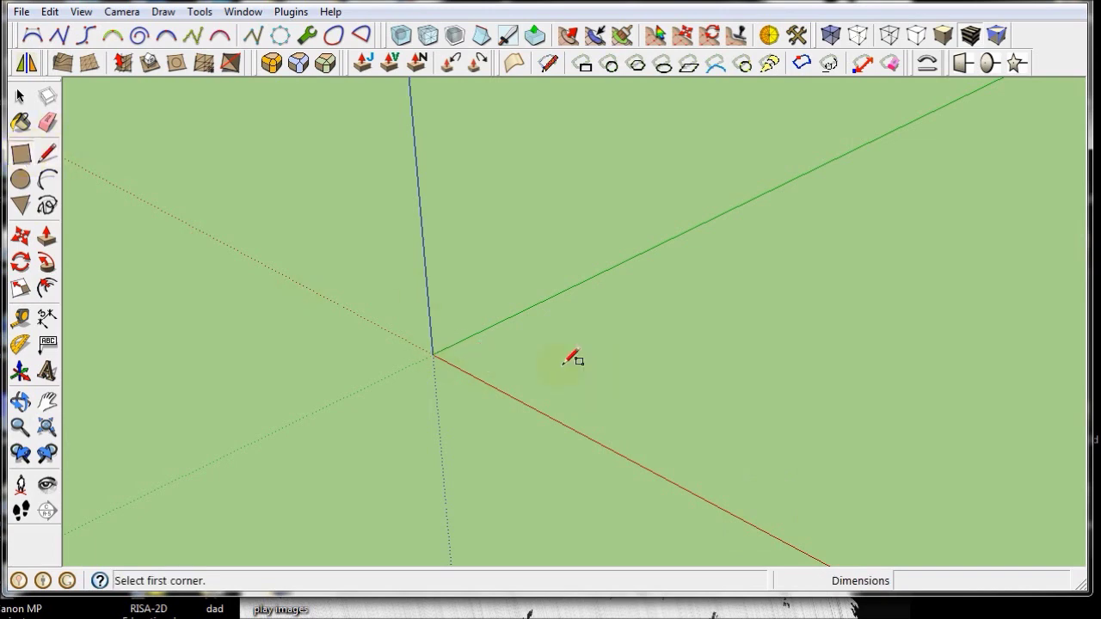
{"action": "left_click", "coordinate": [434, 353]}
{"action": "left_click", "coordinate": [686, 346]}
{"action": "scroll", "coordinate": [594, 405], "scroll_direction": "up", "scroll_amount": 3}
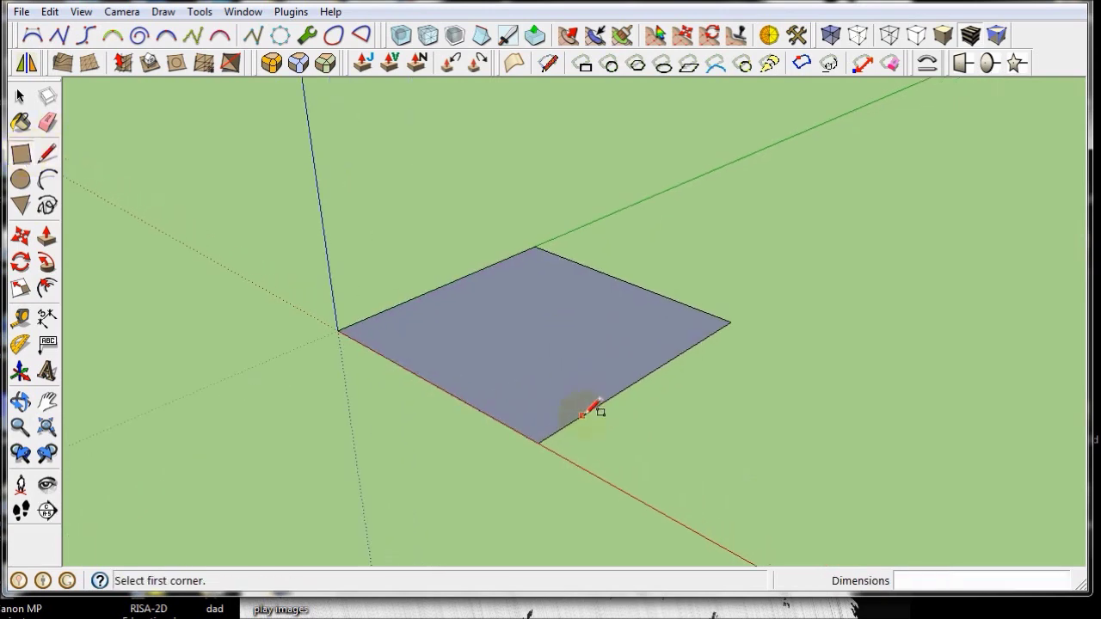
{"action": "middle_click_drag", "start_coordinate": [592, 410], "coordinate": [560, 406]}
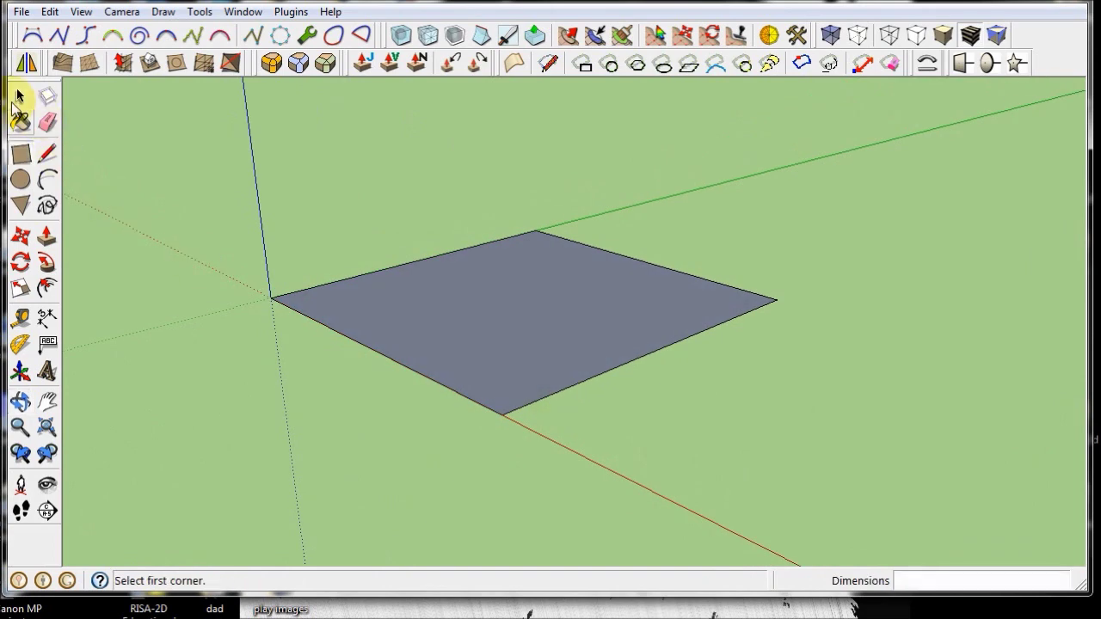
Step: Push/Pull the rectangle upward 1' 7" to form a box
{"action": "left_click", "coordinate": [20, 96]}
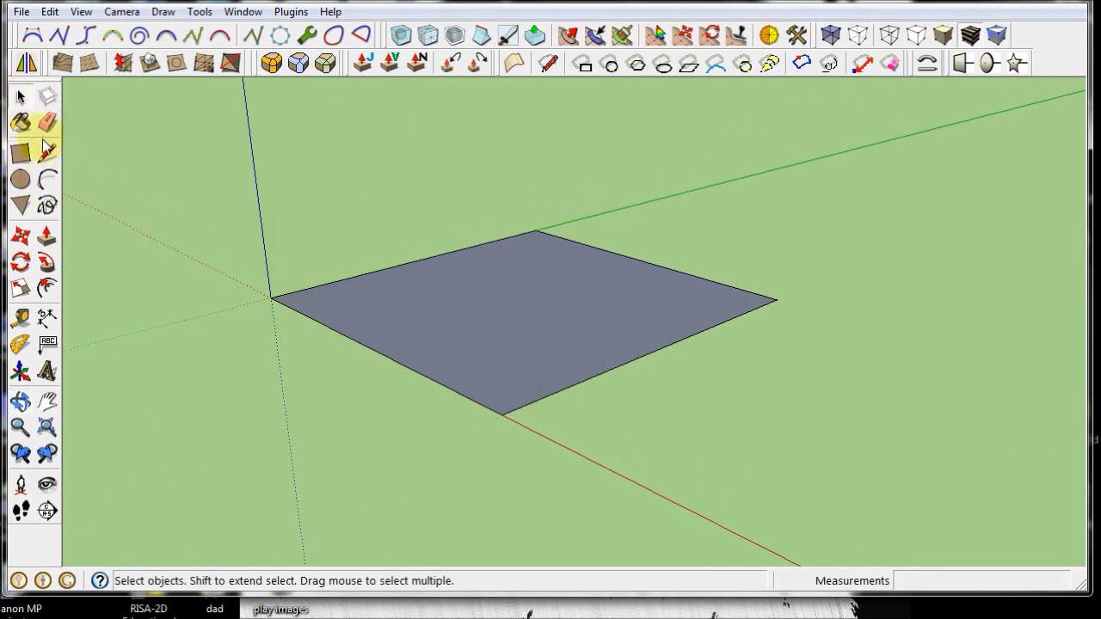
{"action": "left_click", "coordinate": [47, 236]}
{"action": "left_click_drag", "start_coordinate": [480, 324], "coordinate": [556, 192]}
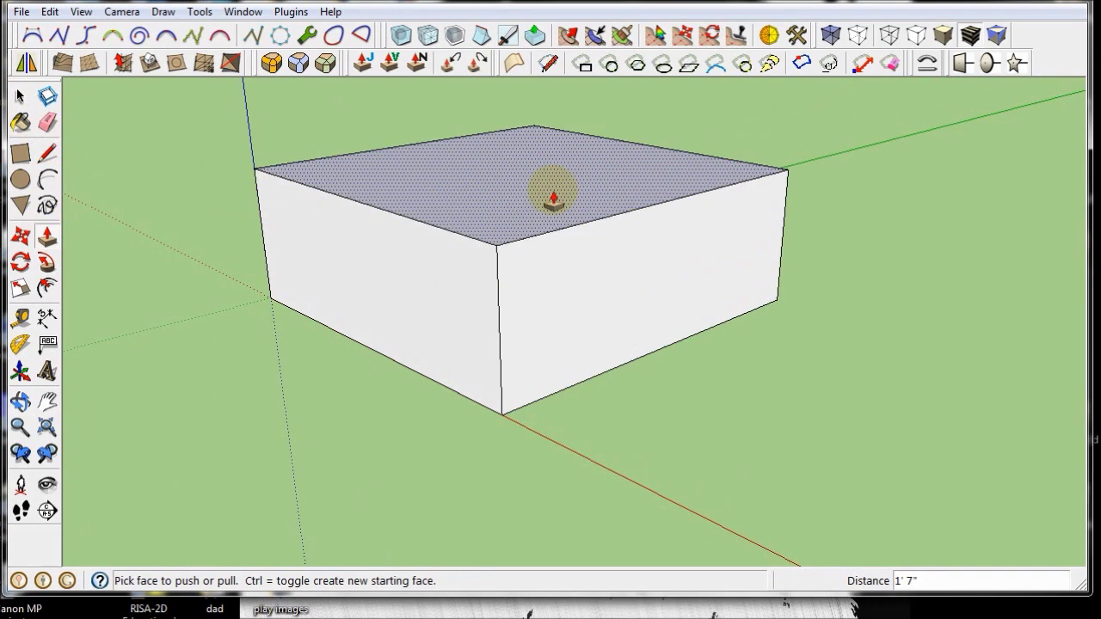
{"action": "left_click", "coordinate": [21, 98]}
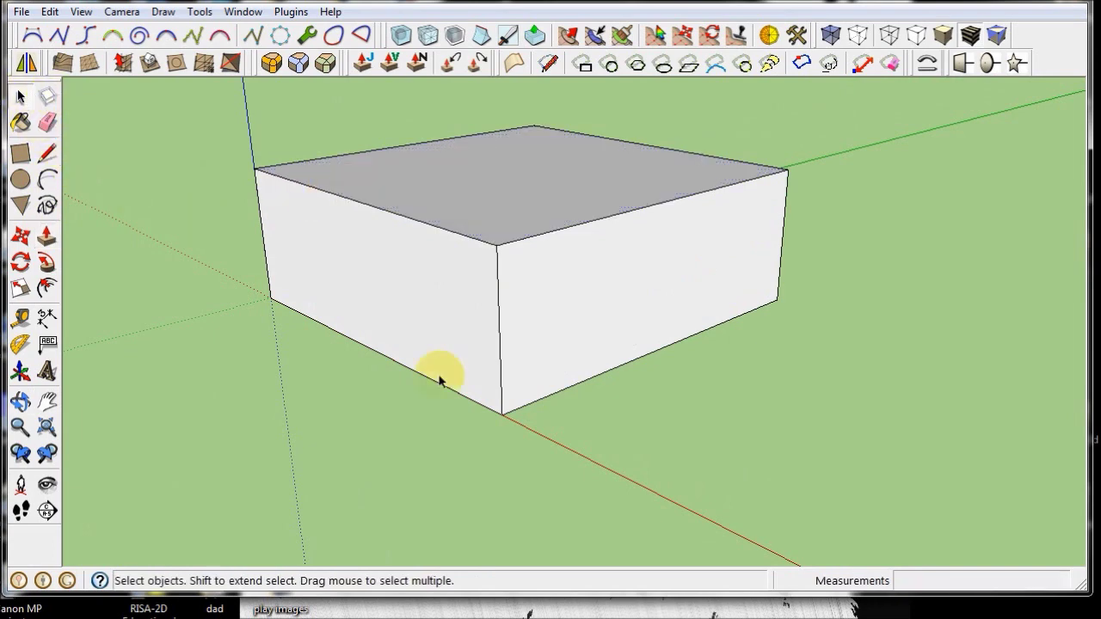
Step: Examine the box's faces from inside and outside to compare the colours of their front and back sides
{"action": "middle_click_drag", "start_coordinate": [439, 381], "coordinate": [455, 334]}
{"action": "scroll", "coordinate": [502, 372], "scroll_direction": "up", "scroll_amount": 3}
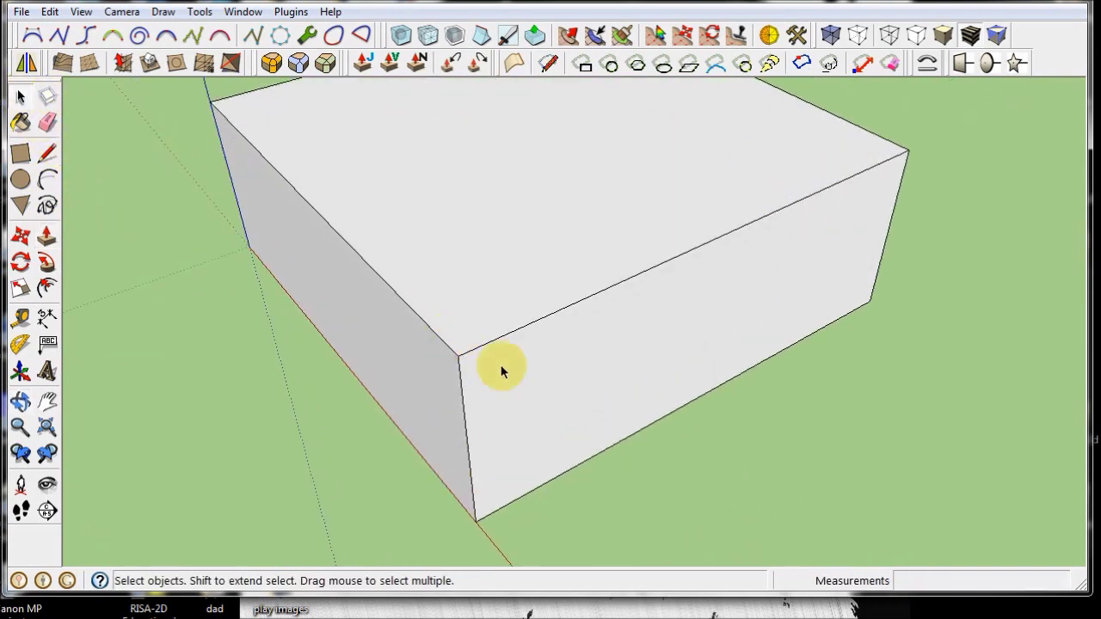
{"action": "scroll", "coordinate": [517, 327], "scroll_direction": "up", "scroll_amount": 10}
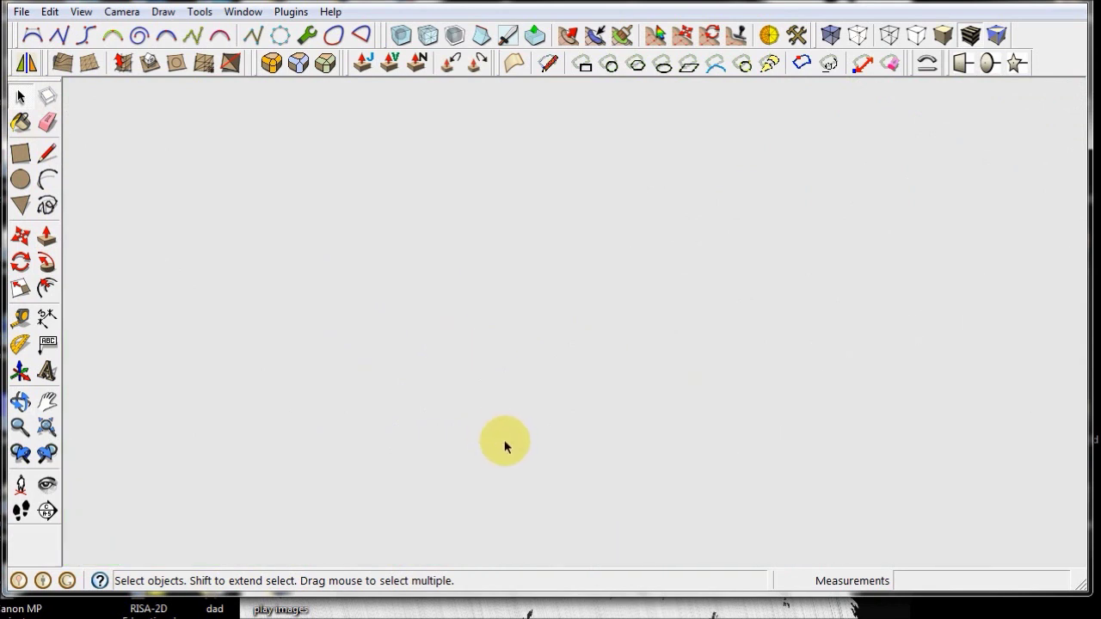
{"action": "scroll", "coordinate": [505, 444], "scroll_direction": "up", "scroll_amount": 2}
{"action": "middle_click_drag", "start_coordinate": [632, 517], "coordinate": [663, 379]}
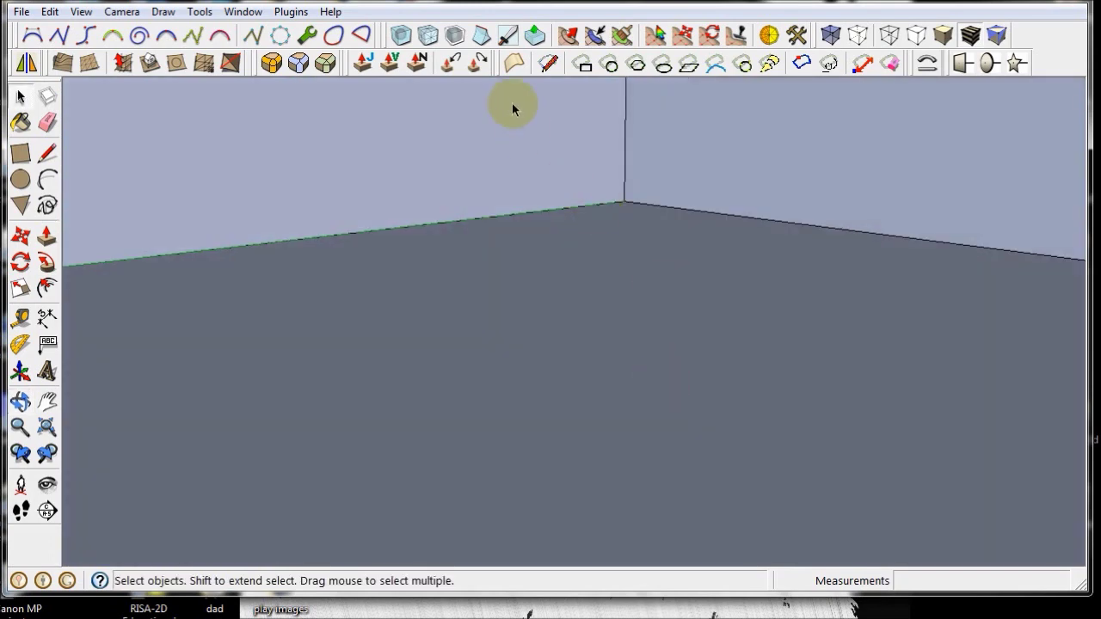
{"action": "left_click", "coordinate": [625, 144]}
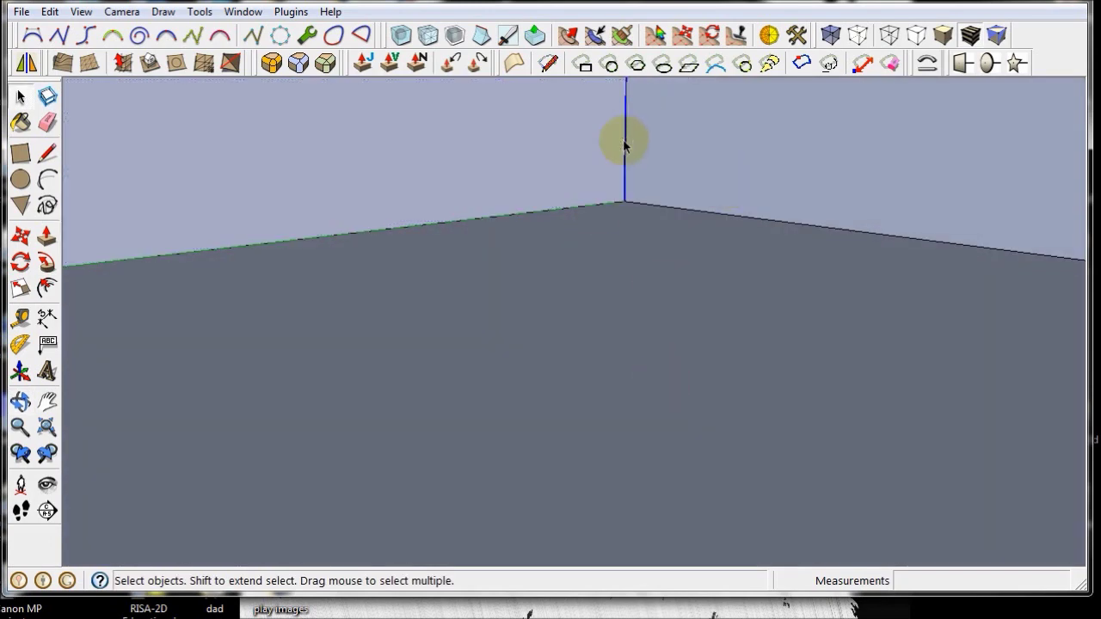
{"action": "scroll", "coordinate": [576, 302], "scroll_direction": "down", "scroll_amount": 3}
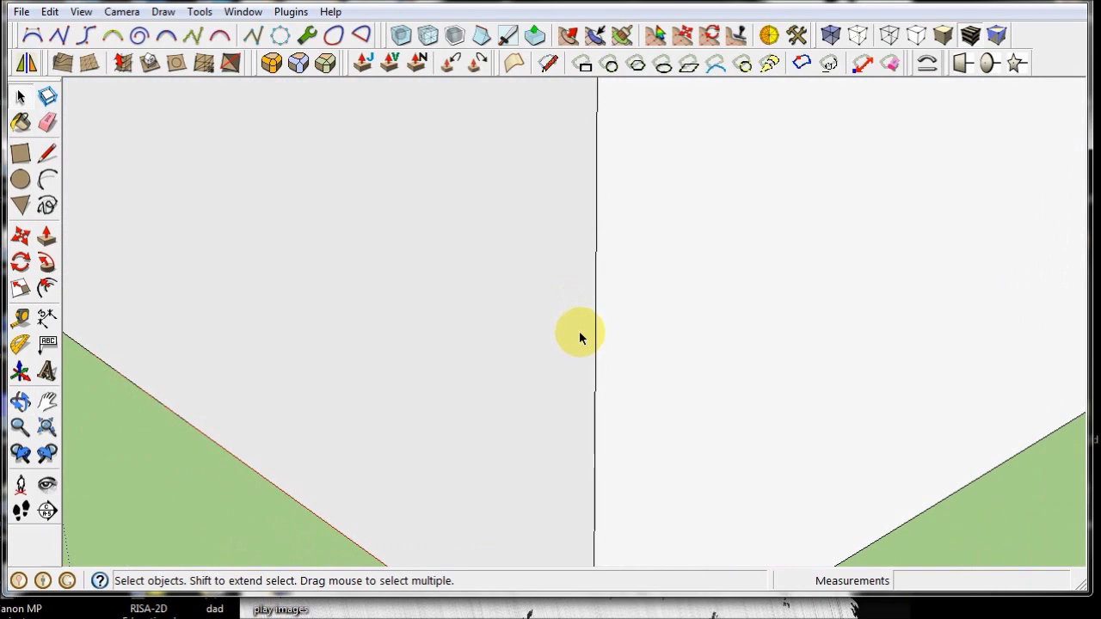
{"action": "scroll", "coordinate": [579, 332], "scroll_direction": "down", "scroll_amount": 6}
{"action": "middle_click_drag", "start_coordinate": [706, 207], "coordinate": [626, 355]}
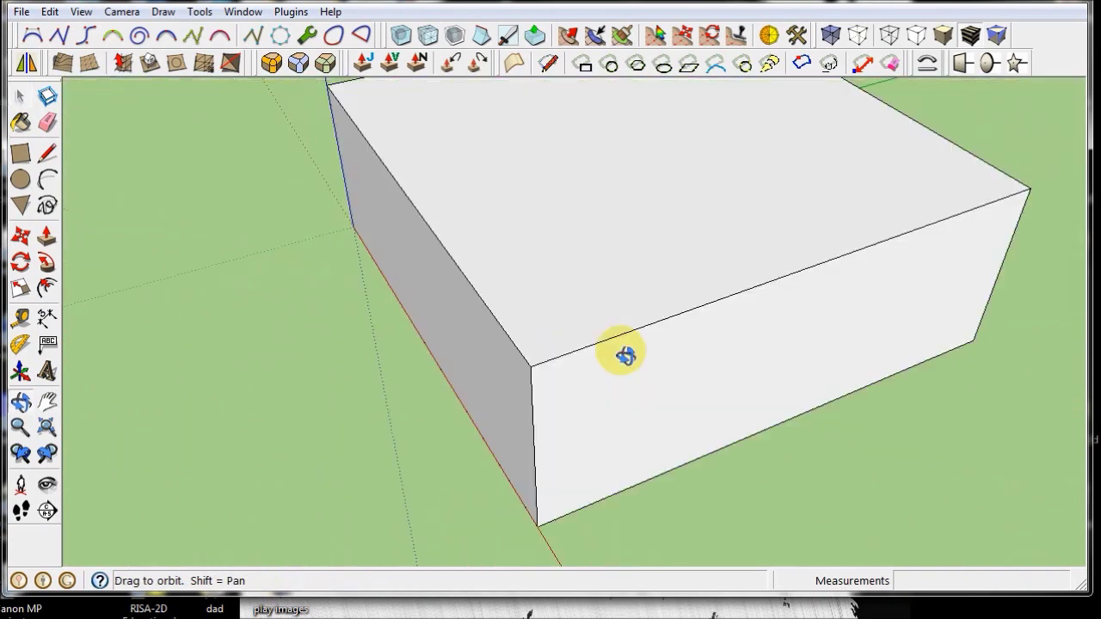
{"action": "scroll", "coordinate": [494, 352], "scroll_direction": "down", "scroll_amount": 5}
{"action": "middle_click_drag", "start_coordinate": [476, 339], "coordinate": [607, 351]}
{"action": "middle_click_drag", "start_coordinate": [565, 441], "coordinate": [532, 419]}
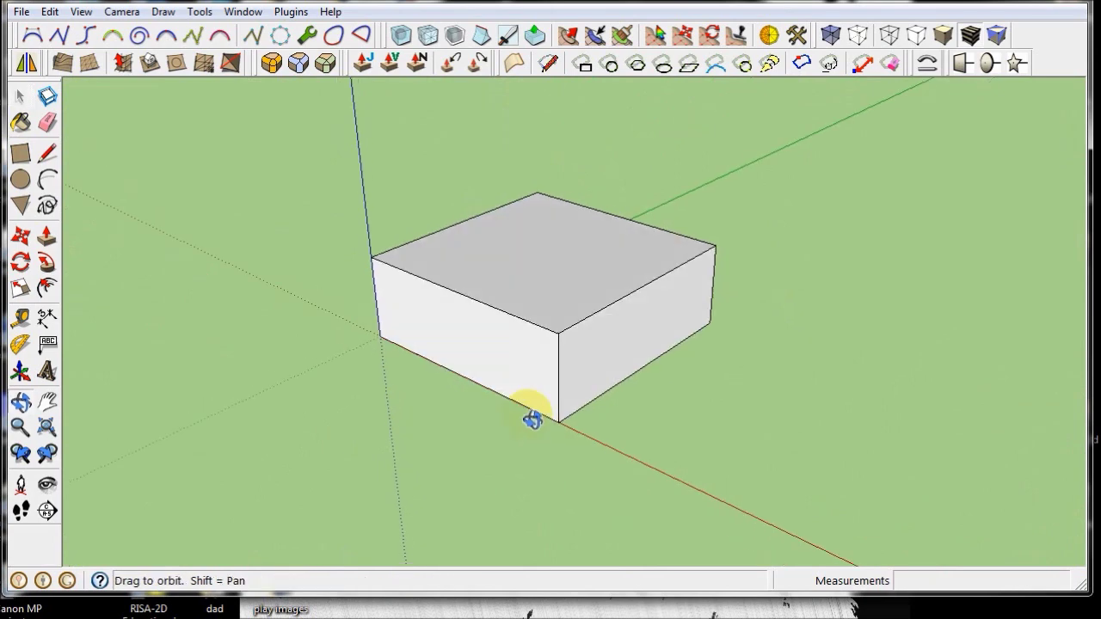
Step: Select the box's top face and reverse it so its back side points outward
{"action": "left_click", "coordinate": [544, 250]}
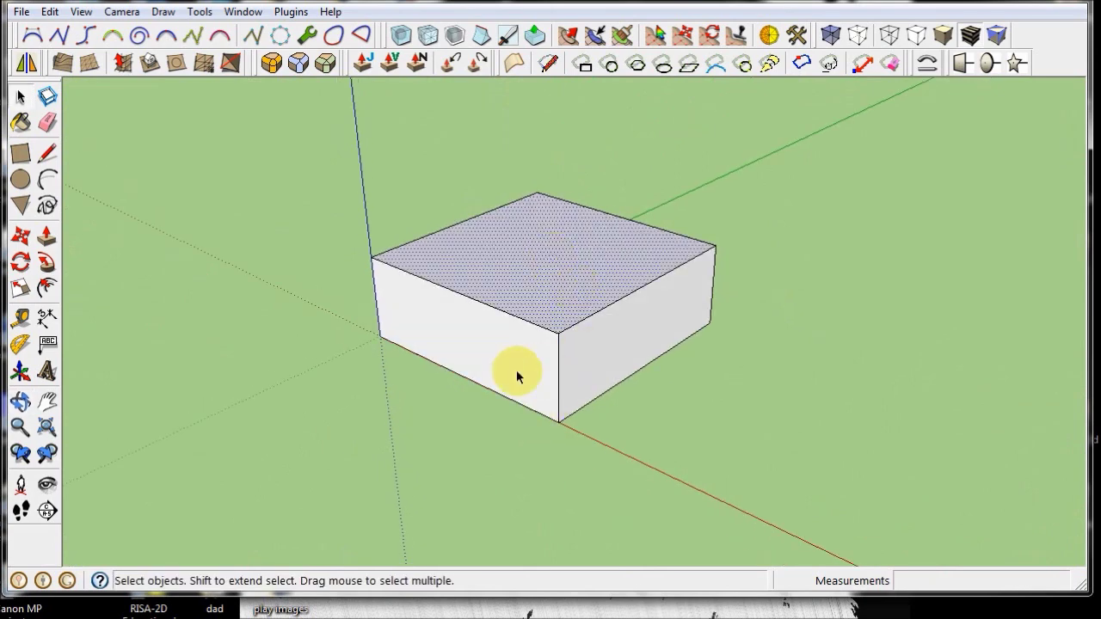
{"action": "left_click", "coordinate": [505, 313]}
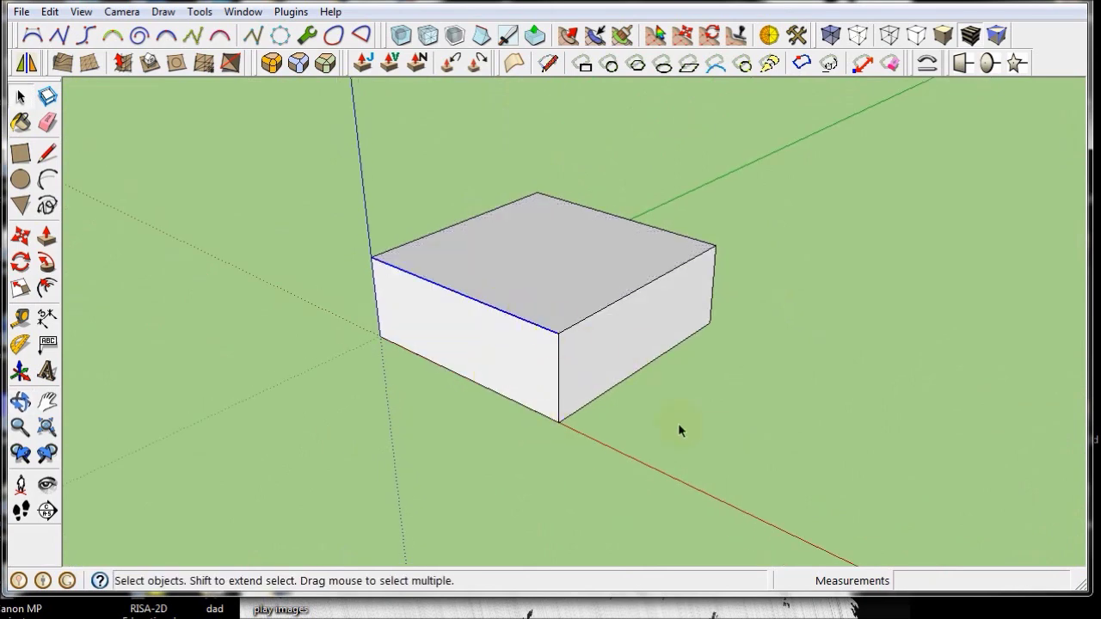
{"action": "left_click", "coordinate": [556, 253]}
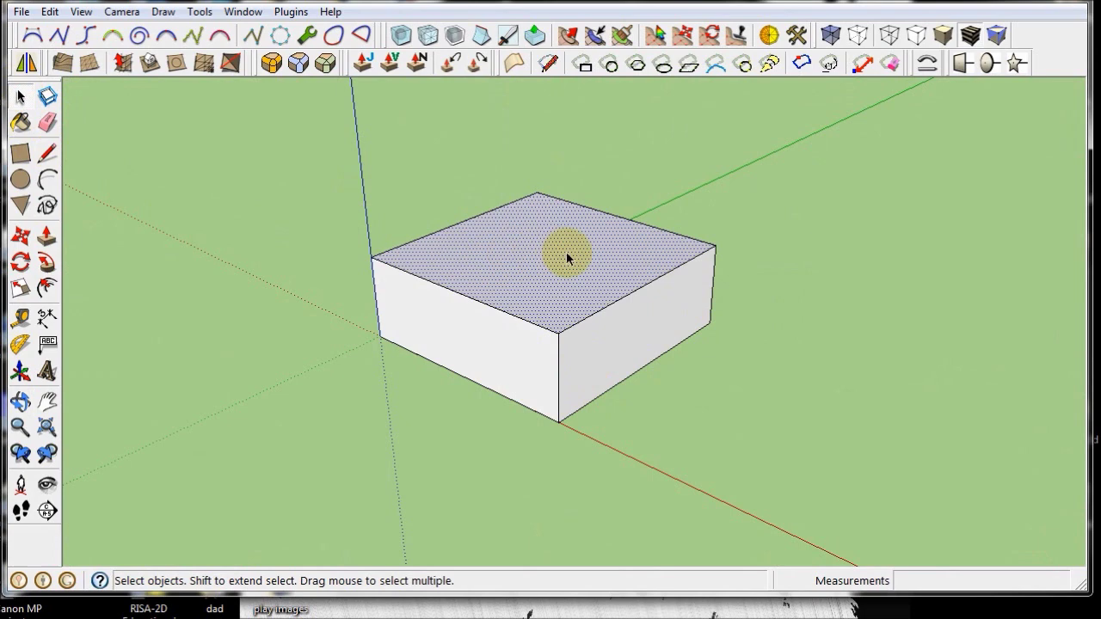
{"action": "right_click", "coordinate": [522, 247]}
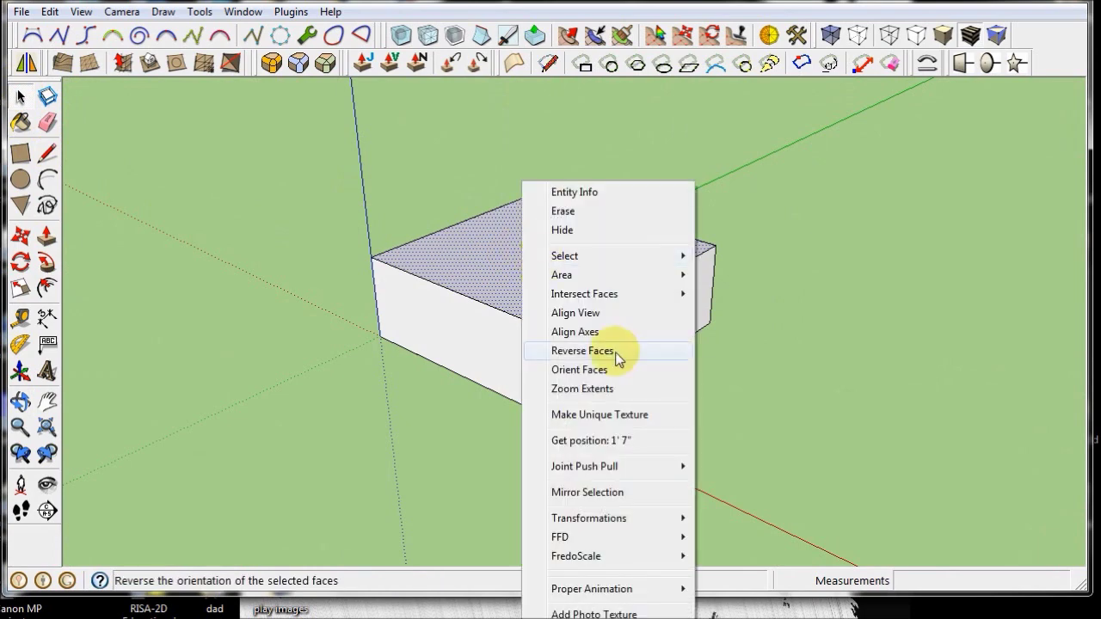
{"action": "left_click", "coordinate": [619, 353]}
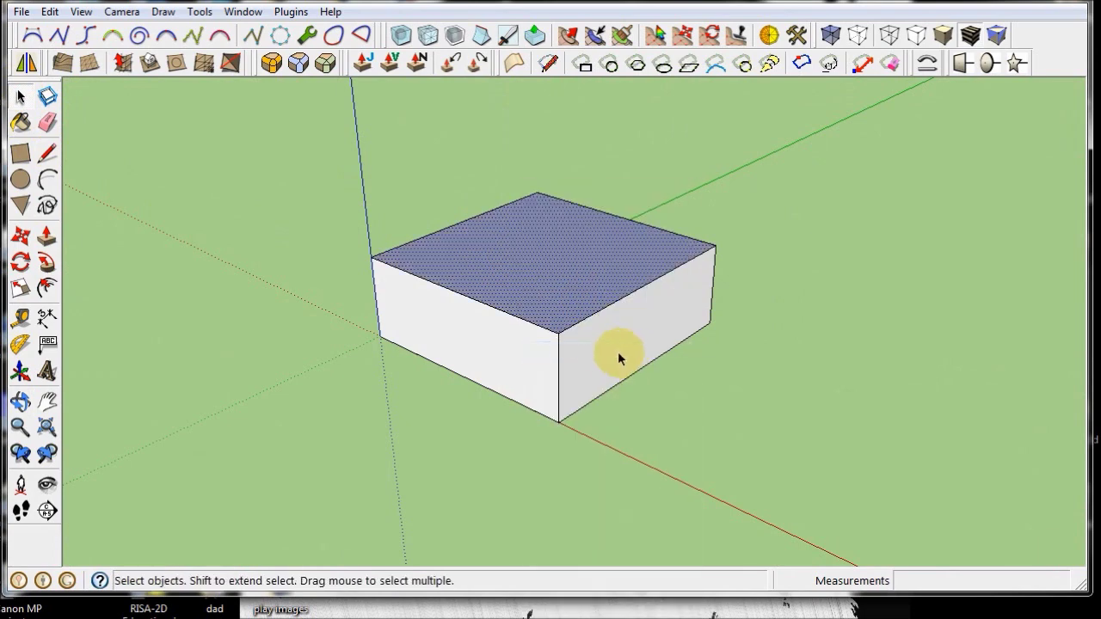
Step: Reverse the top face again so its front side points outward, and clear the selection
{"action": "right_click", "coordinate": [535, 244]}
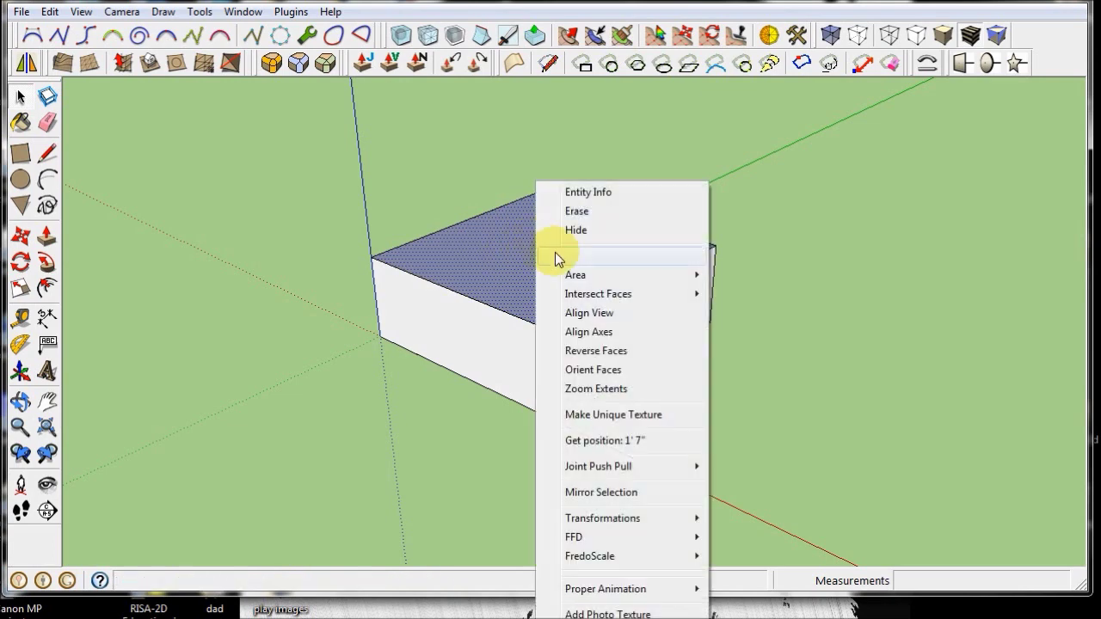
{"action": "left_click", "coordinate": [613, 352]}
{"action": "left_click", "coordinate": [844, 351]}
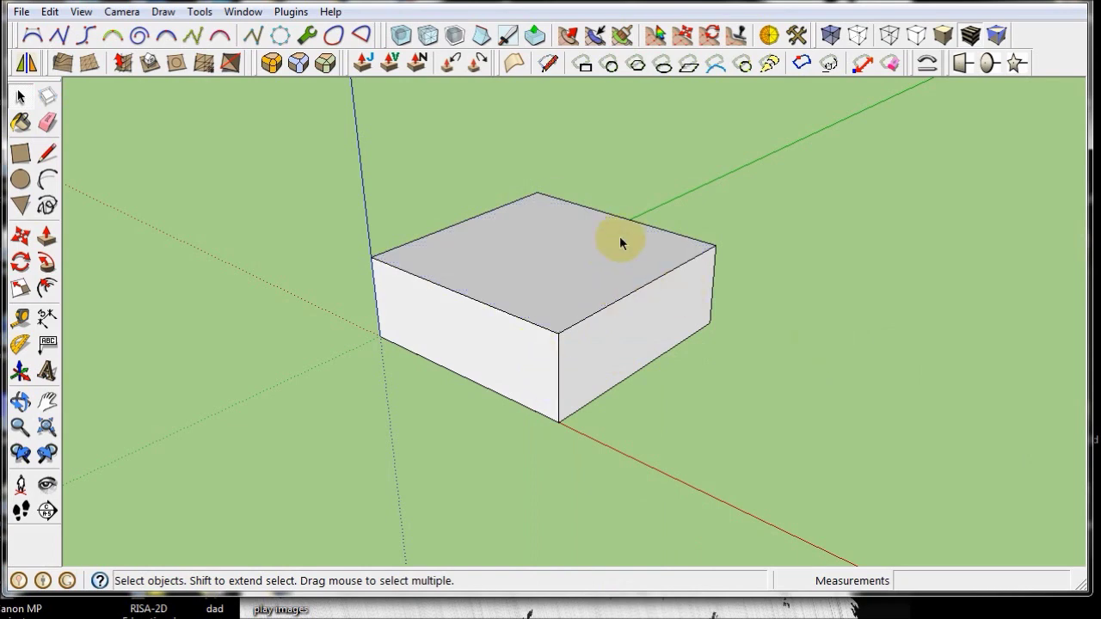
Step: Paint the box's top face with Stone_Coursed_Rough from the Stone materials
{"action": "scroll", "coordinate": [613, 232], "scroll_direction": "up", "scroll_amount": 3}
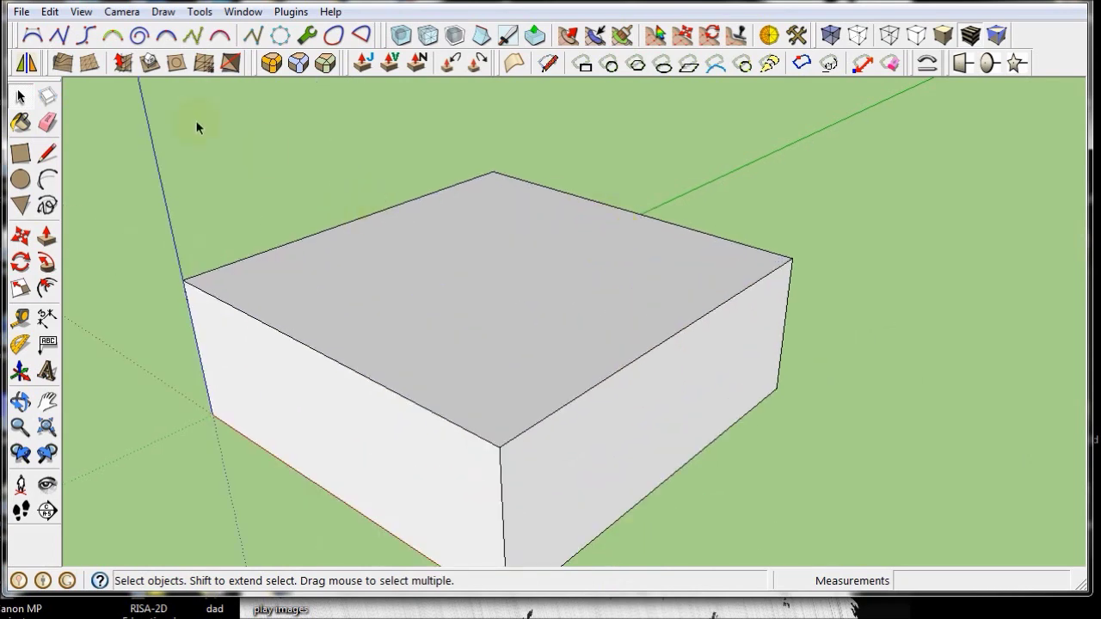
{"action": "left_click", "coordinate": [21, 123]}
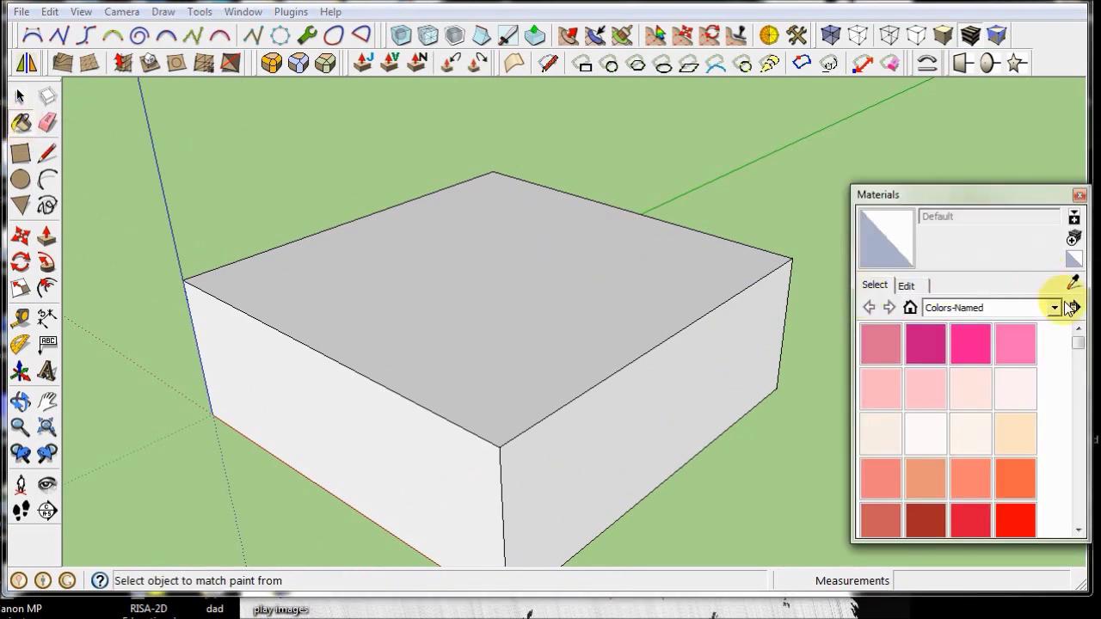
{"action": "left_click", "coordinate": [1055, 308]}
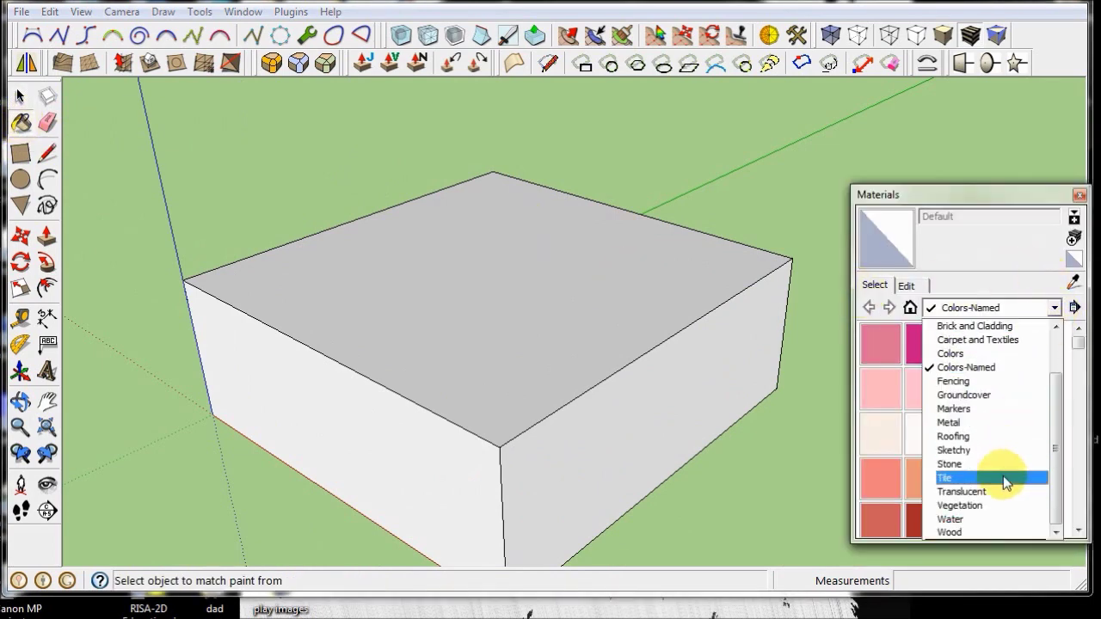
{"action": "left_click", "coordinate": [1008, 465]}
{"action": "left_click", "coordinate": [926, 342]}
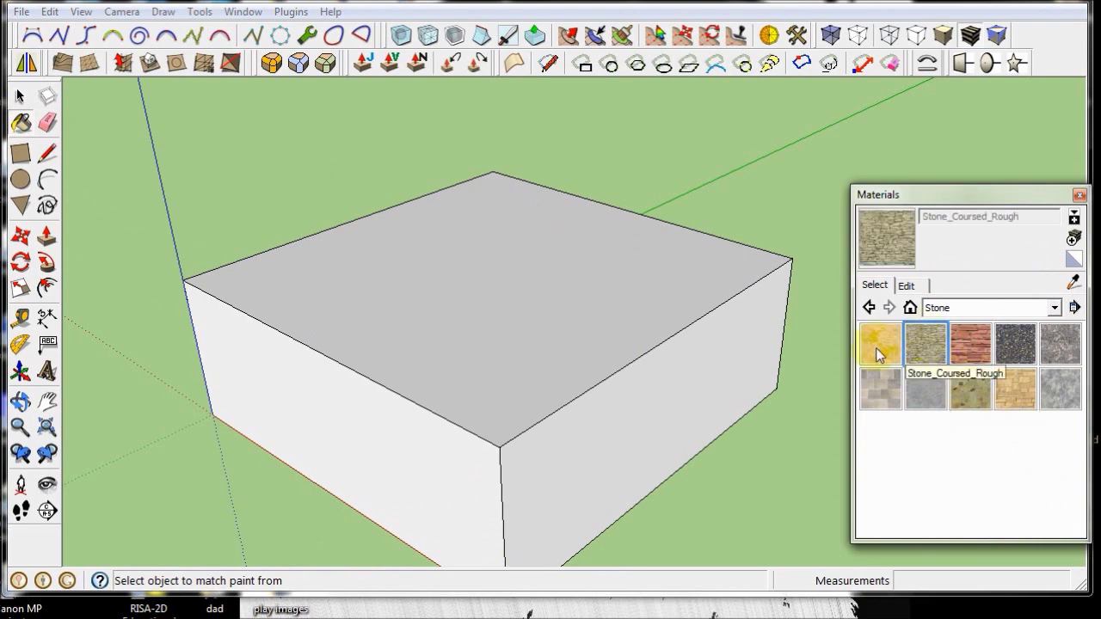
{"action": "left_click", "coordinate": [504, 285]}
{"action": "middle_click_drag", "start_coordinate": [493, 316], "coordinate": [506, 453]}
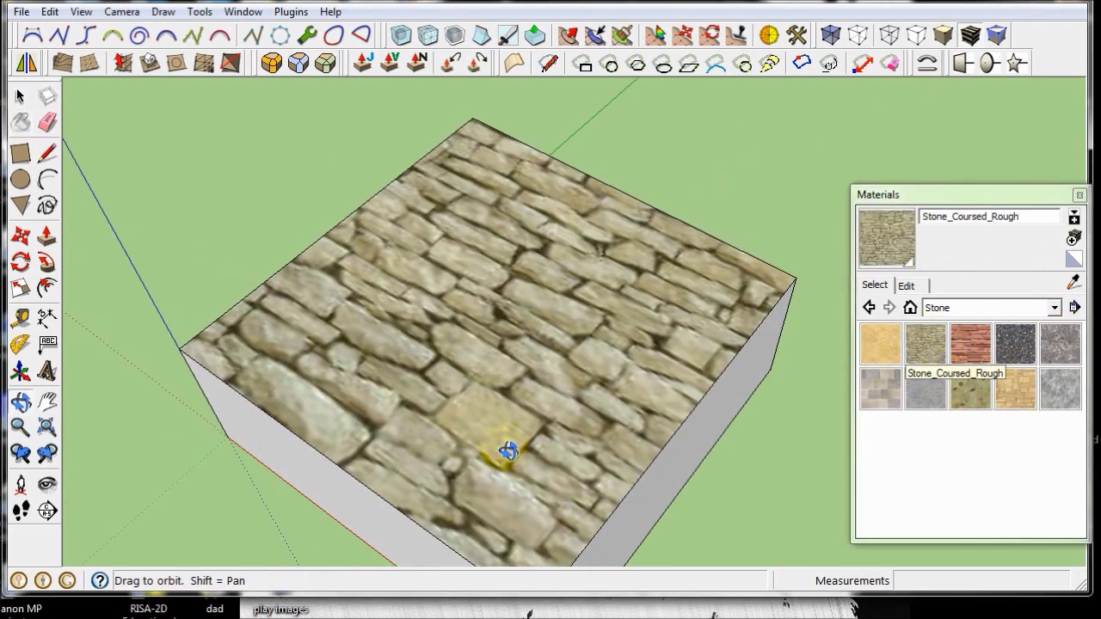
Step: Reverse the stone-covered top face and paint its unpainted back side with Stone_Coursed_Rough as well
{"action": "left_click", "coordinate": [21, 97]}
{"action": "right_click", "coordinate": [450, 264]}
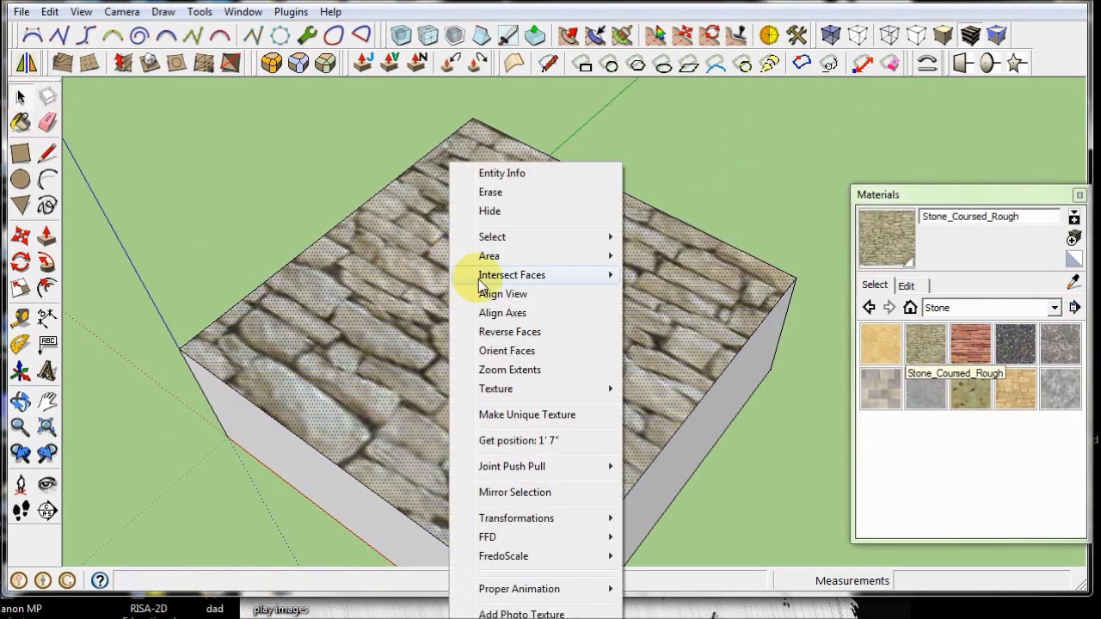
{"action": "left_click", "coordinate": [550, 331]}
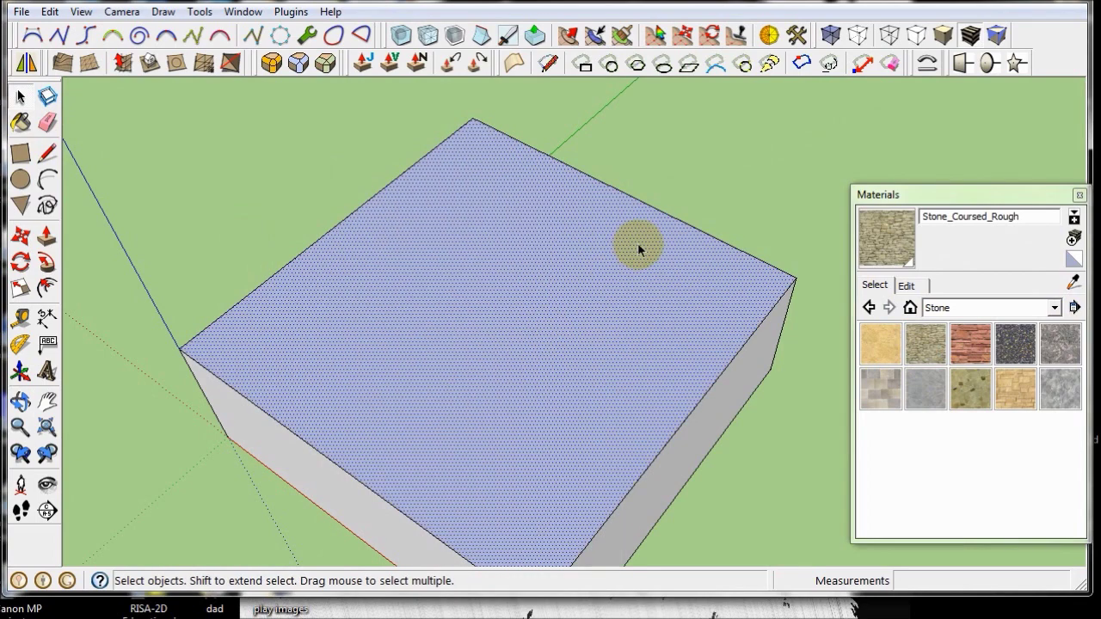
{"action": "left_click", "coordinate": [926, 343]}
{"action": "left_click", "coordinate": [521, 314]}
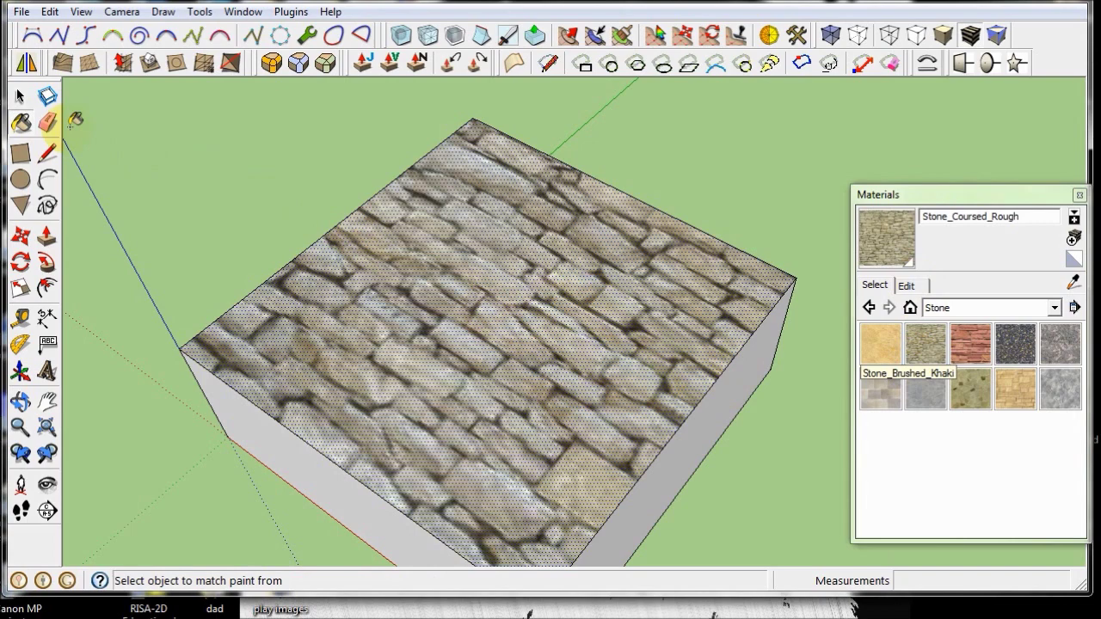
Step: Reverse the top face once more, with both of its sides now painted in stone
{"action": "left_click", "coordinate": [20, 97]}
{"action": "right_click", "coordinate": [456, 289]}
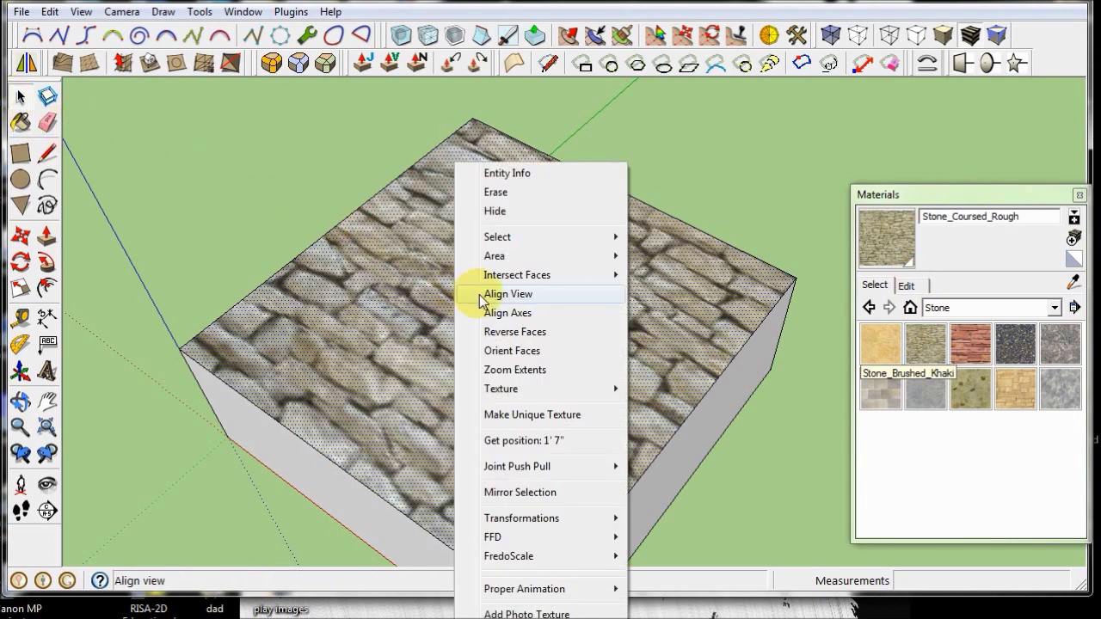
{"action": "left_click", "coordinate": [545, 334]}
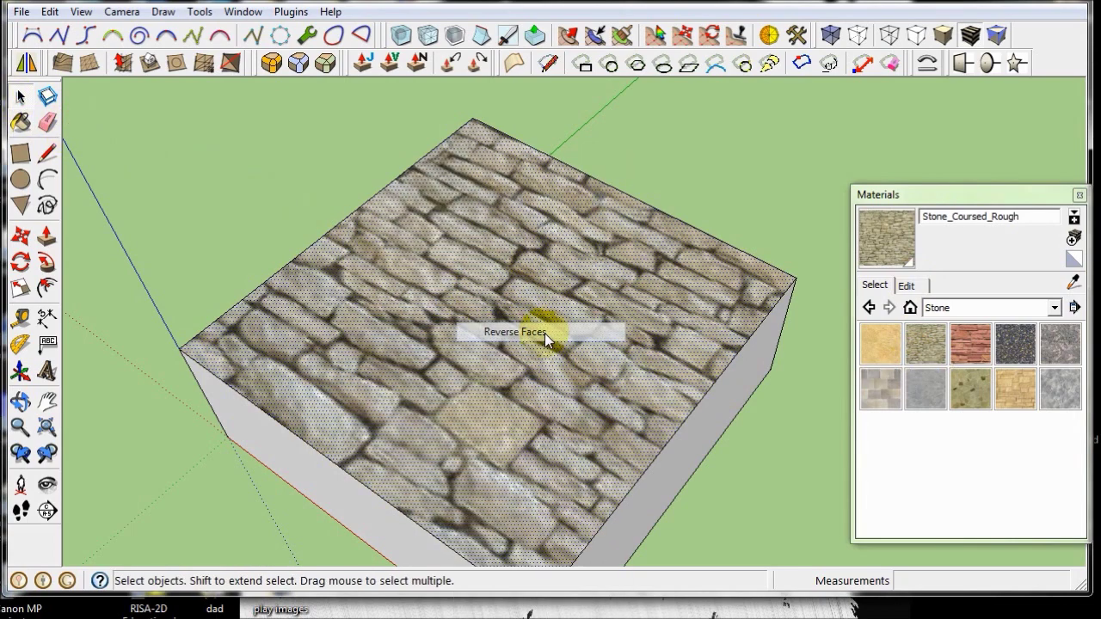
Step: From a view below the box, reverse the vertical side face that the positive red axis crosses
{"action": "scroll", "coordinate": [559, 240], "scroll_direction": "down", "scroll_amount": 3}
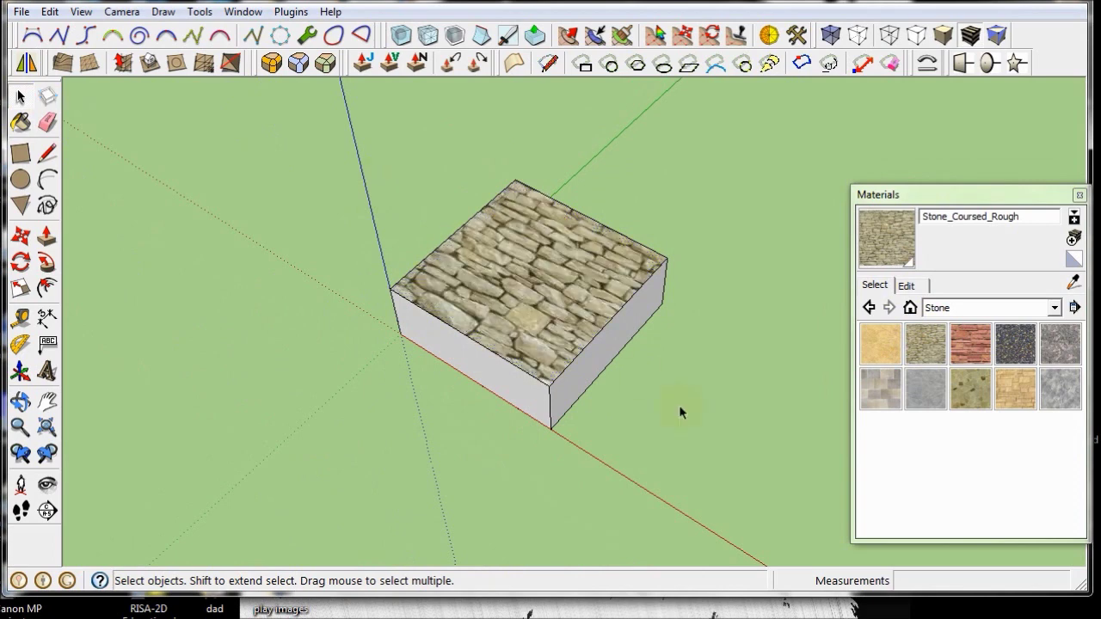
{"action": "middle_click_drag", "start_coordinate": [678, 411], "coordinate": [525, 344]}
{"action": "middle_click_drag", "start_coordinate": [597, 518], "coordinate": [834, 365]}
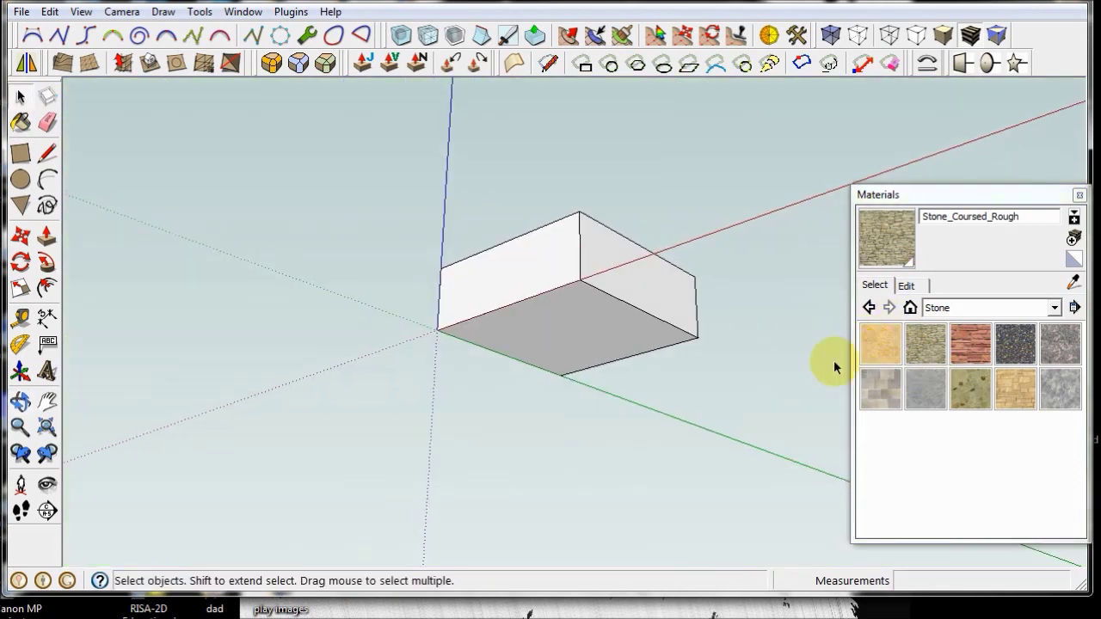
{"action": "mouse_move", "coordinate": [731, 336]}
{"action": "middle_mouse_down"}
{"action": "mouse_move", "coordinate": [715, 312]}
{"action": "mouse_move", "coordinate": [711, 327]}
{"action": "middle_mouse_up"}
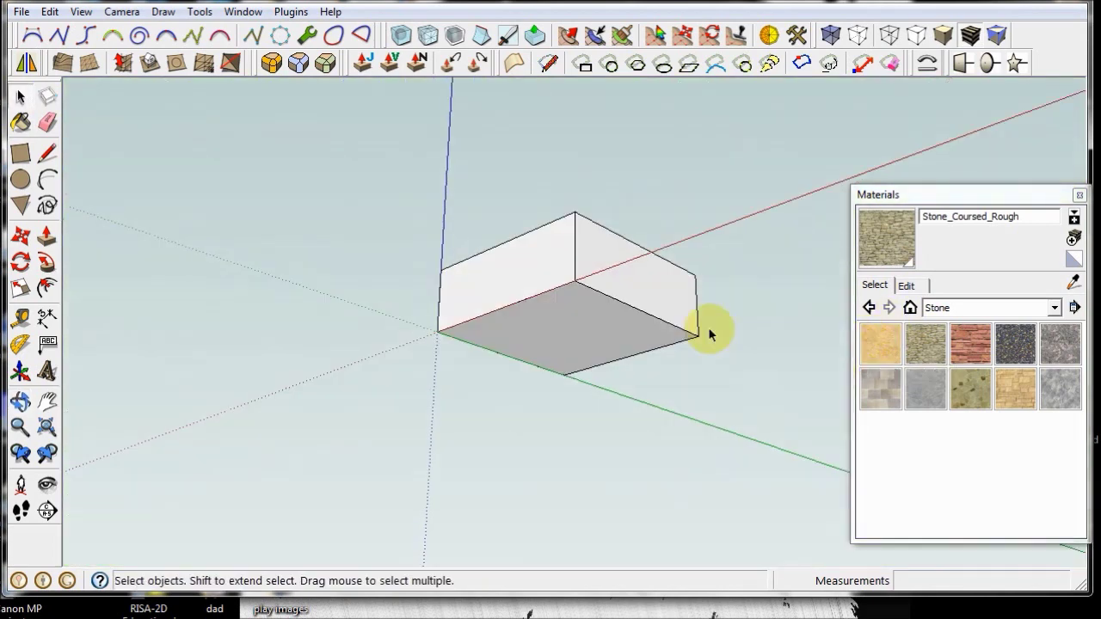
{"action": "right_click", "coordinate": [642, 286]}
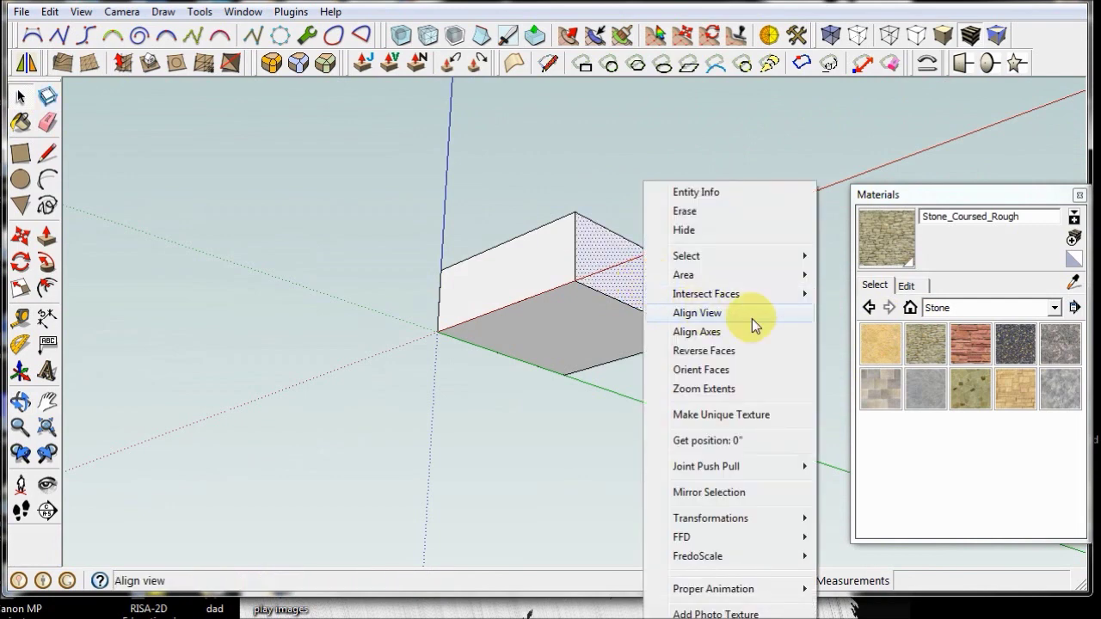
{"action": "left_click", "coordinate": [752, 351]}
{"action": "middle_click_drag", "start_coordinate": [752, 377], "coordinate": [517, 345]}
{"action": "scroll", "coordinate": [594, 291], "scroll_direction": "up", "scroll_amount": 3}
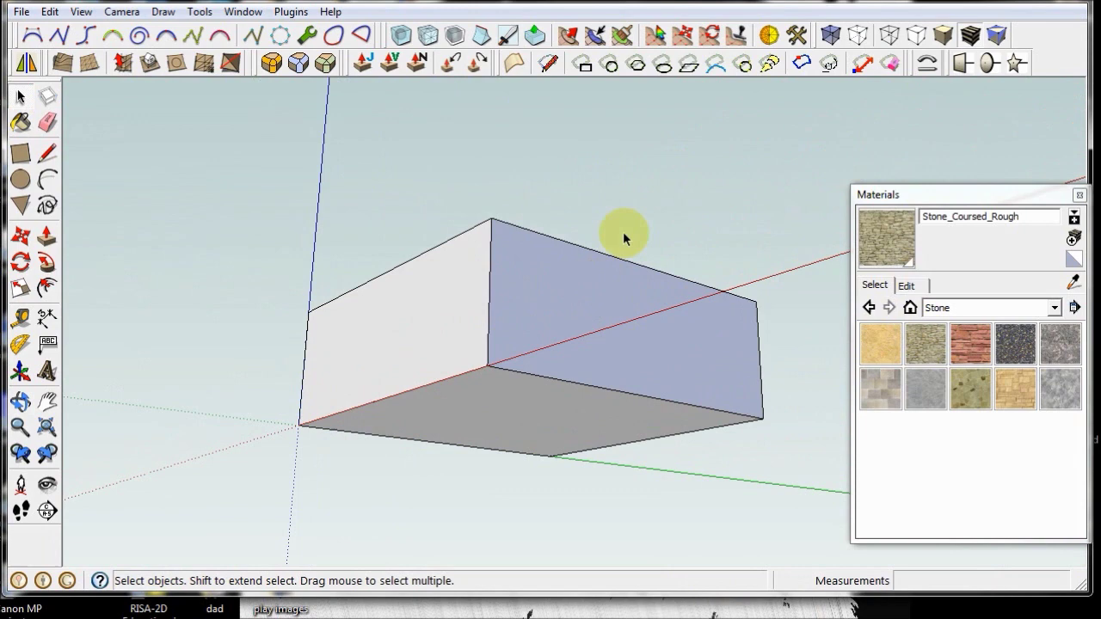
Step: Close the Materials window and delete the whole box from the model
{"action": "middle_click_drag", "start_coordinate": [629, 231], "coordinate": [700, 361]}
{"action": "left_click_drag", "start_coordinate": [1050, 203], "coordinate": [995, 184]}
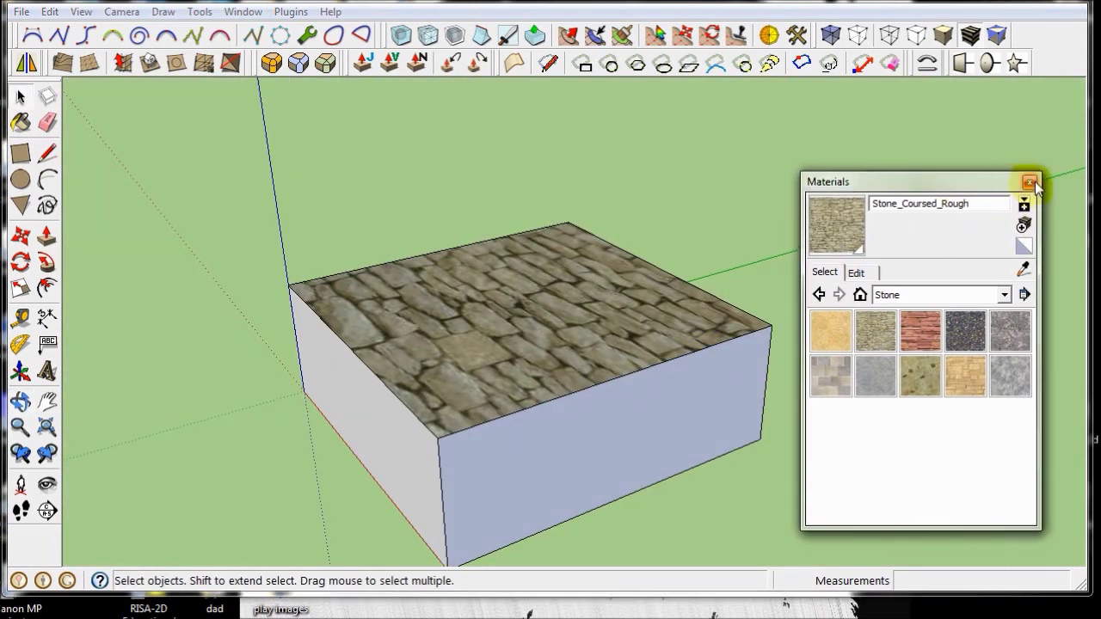
{"action": "left_click", "coordinate": [1027, 179]}
{"action": "scroll", "coordinate": [602, 219], "scroll_direction": "down", "scroll_amount": 3}
{"action": "left_click_drag", "start_coordinate": [386, 167], "coordinate": [805, 376]}
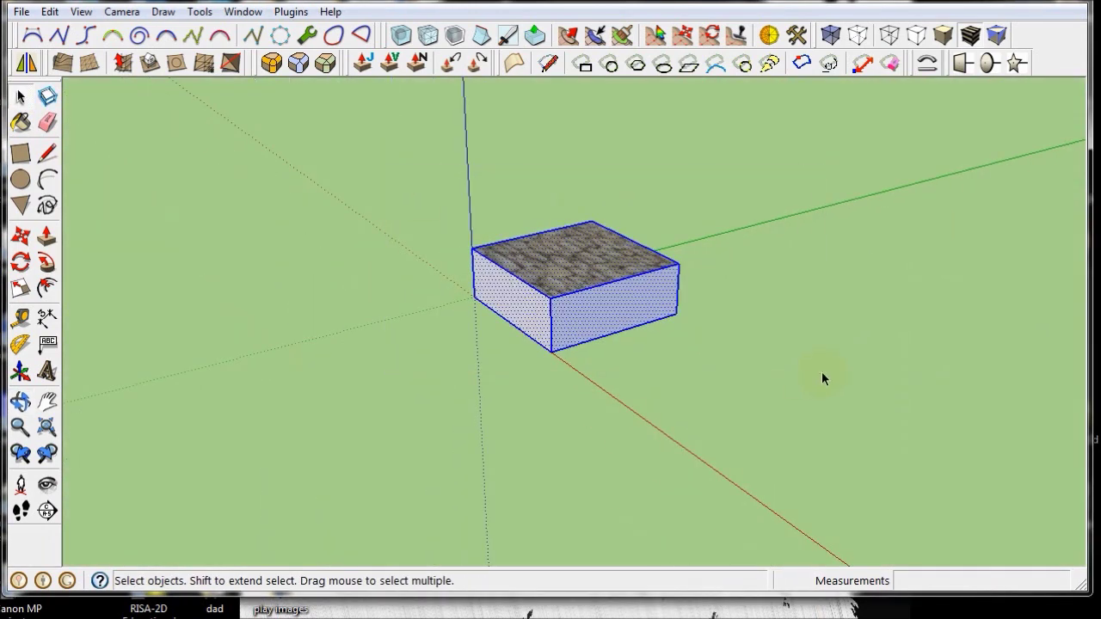
{"action": "key", "text": "Delete"}
{"action": "middle_click_drag", "start_coordinate": [368, 216], "coordinate": [611, 352]}
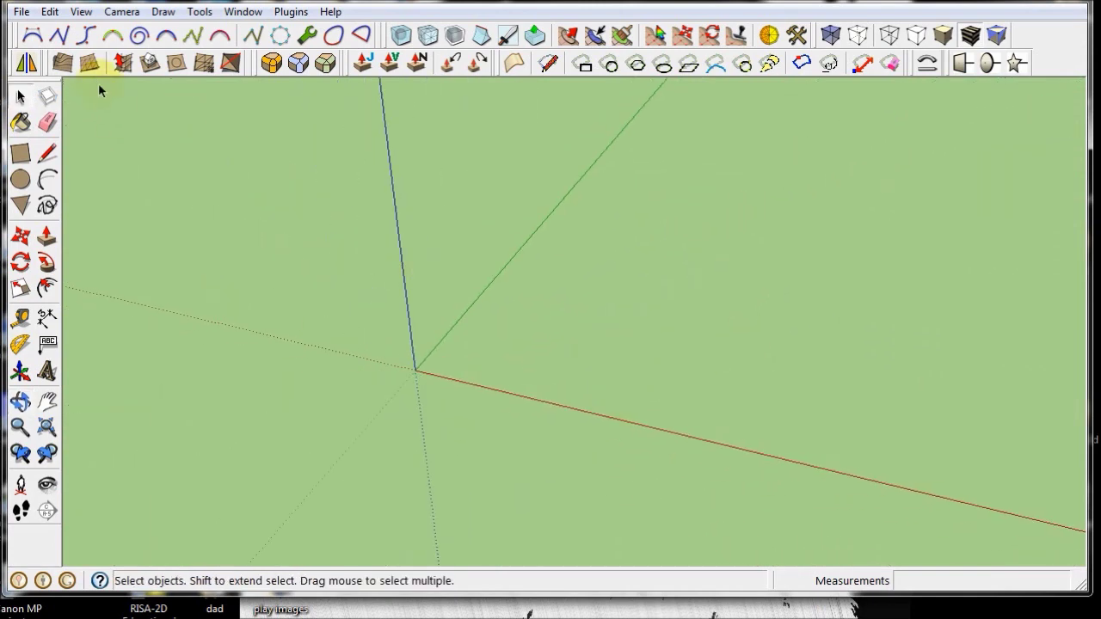
Step: Start adding a geo-location and search the map for "lake moraine green calgary alberta"
{"action": "left_click", "coordinate": [22, 12]}
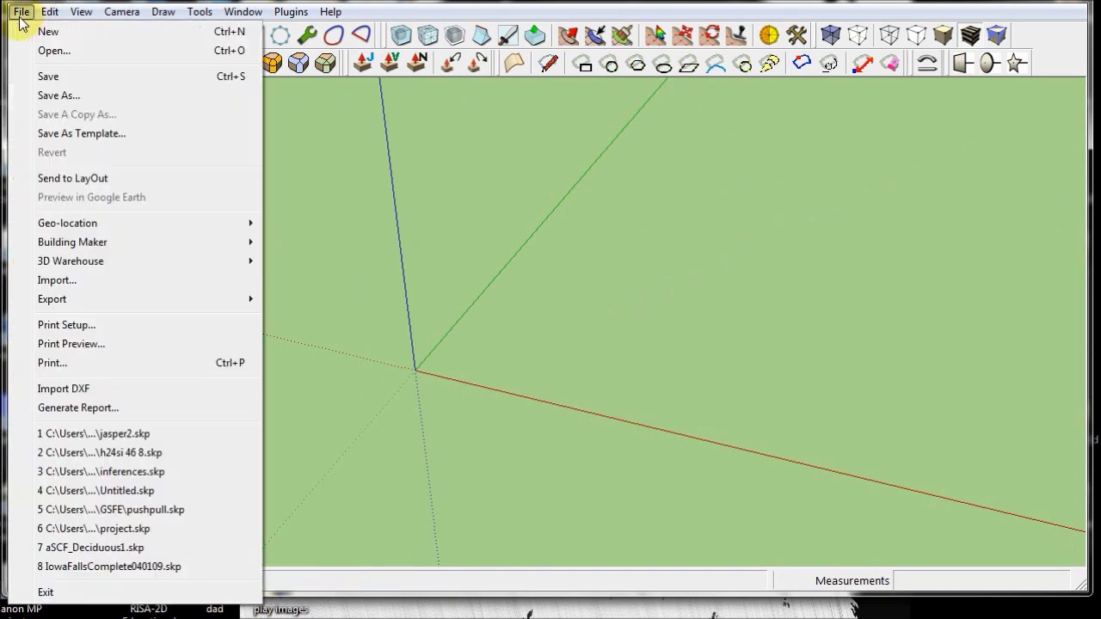
{"action": "mouse_move", "coordinate": [135, 227]}
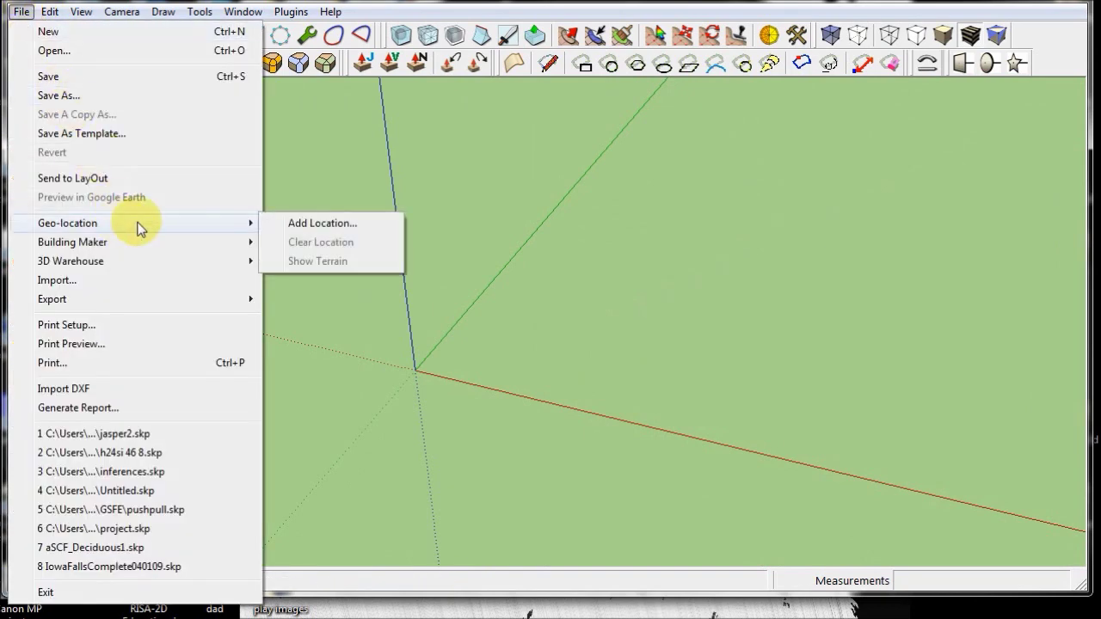
{"action": "left_click", "coordinate": [320, 222]}
{"action": "type", "text": "lake moraine green calgary alberta"}
{"action": "key", "text": "Return"}
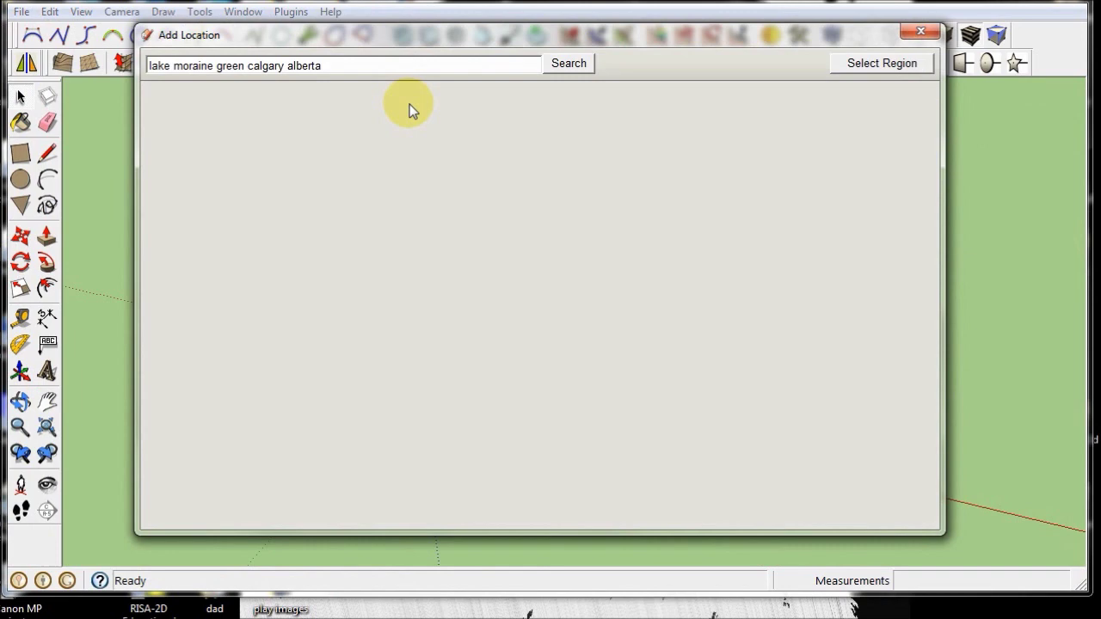
{"action": "left_click_drag", "start_coordinate": [453, 34], "coordinate": [465, 56]}
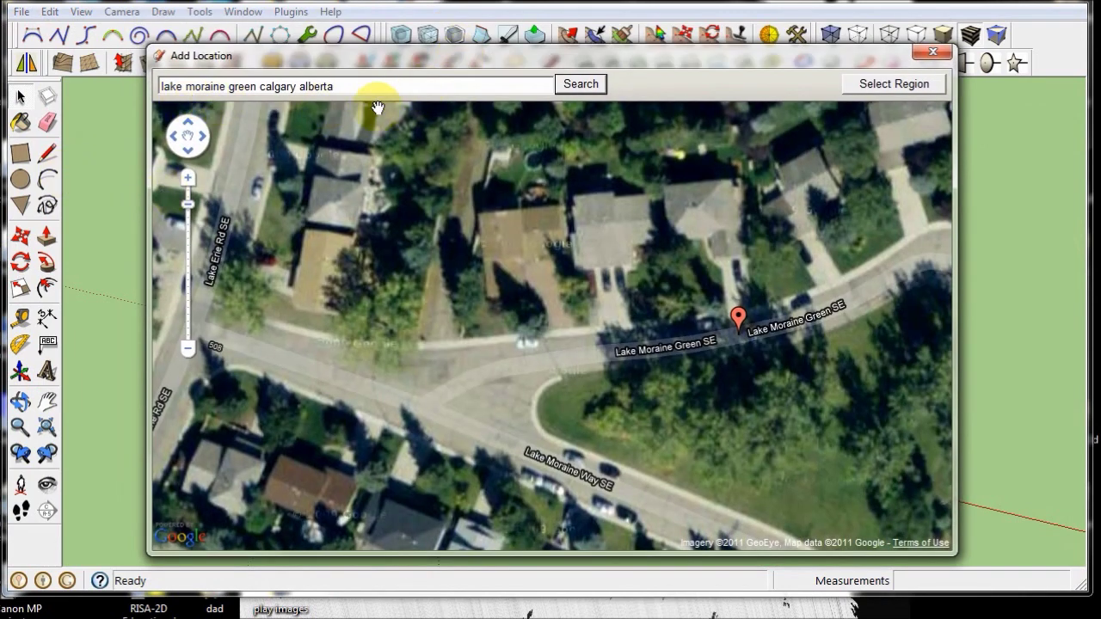
{"action": "left_click", "coordinate": [581, 85]}
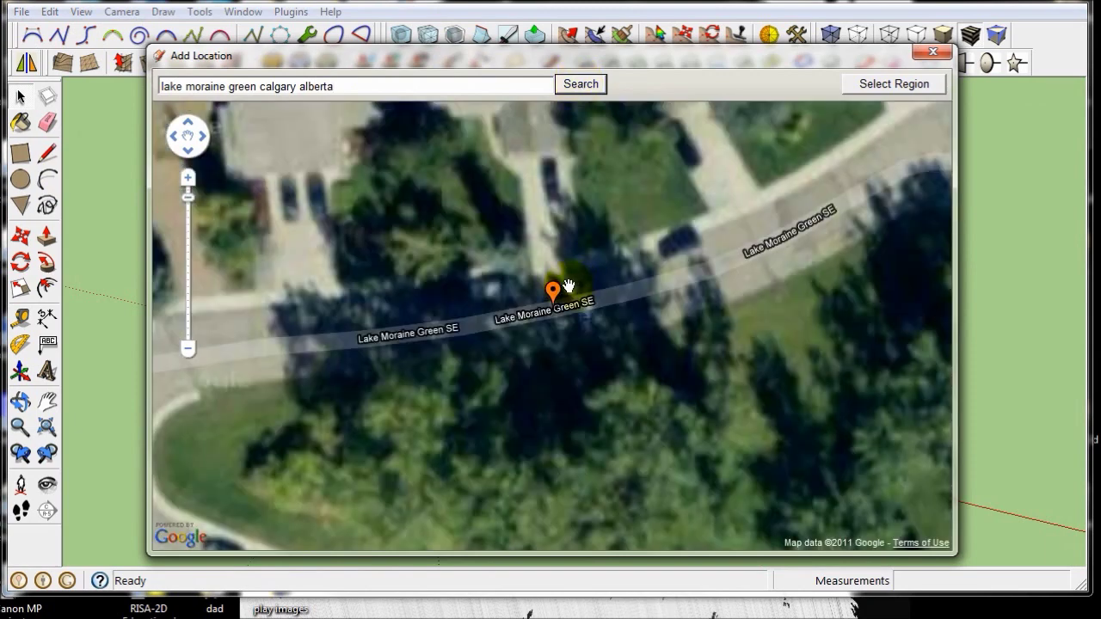
Step: Select a map region around the row of houses and the road junction, extend its upper edge, and grab the imagery into the model
{"action": "scroll", "coordinate": [567, 286], "scroll_direction": "down", "scroll_amount": 1}
{"action": "scroll", "coordinate": [567, 290], "scroll_direction": "down", "scroll_amount": 1}
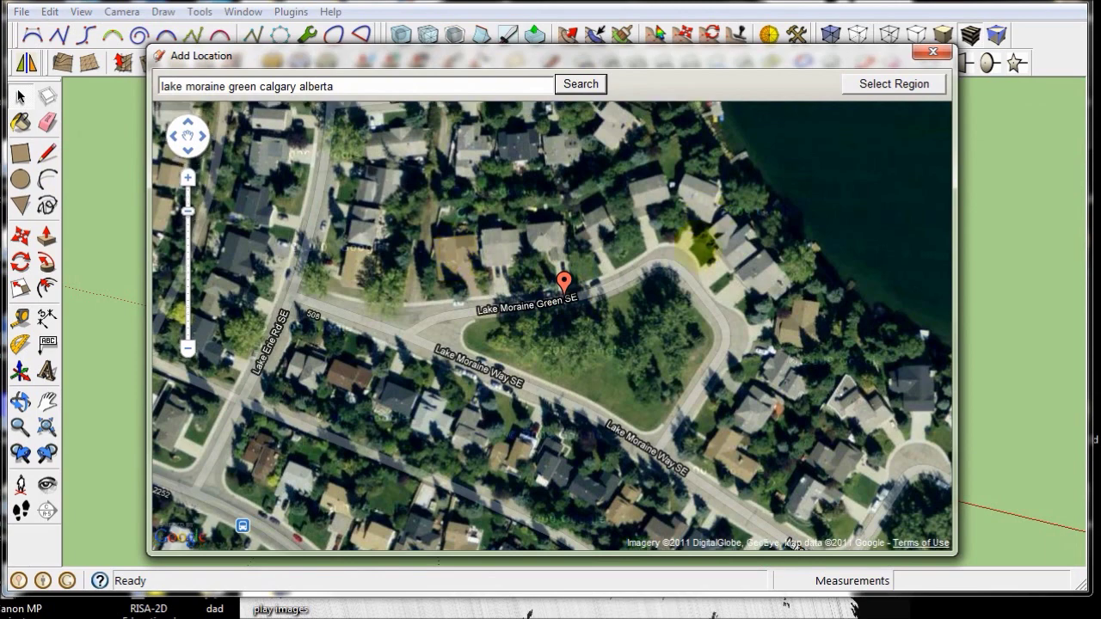
{"action": "left_click_drag", "start_coordinate": [704, 200], "coordinate": [478, 344]}
{"action": "scroll", "coordinate": [792, 292], "scroll_direction": "down", "scroll_amount": 2}
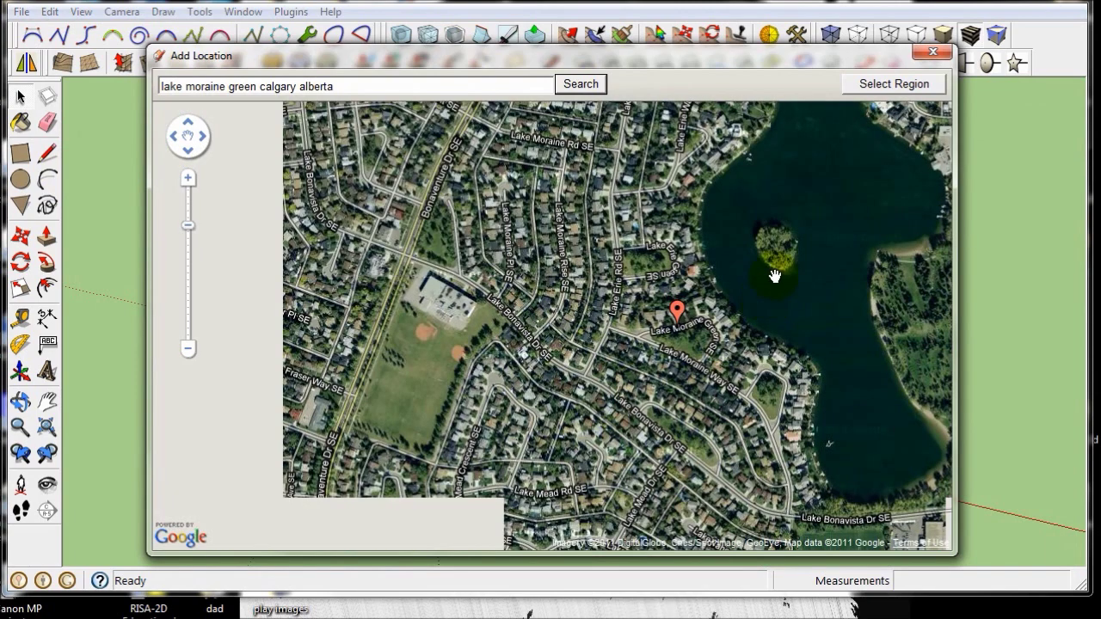
{"action": "left_click_drag", "start_coordinate": [775, 271], "coordinate": [698, 280]}
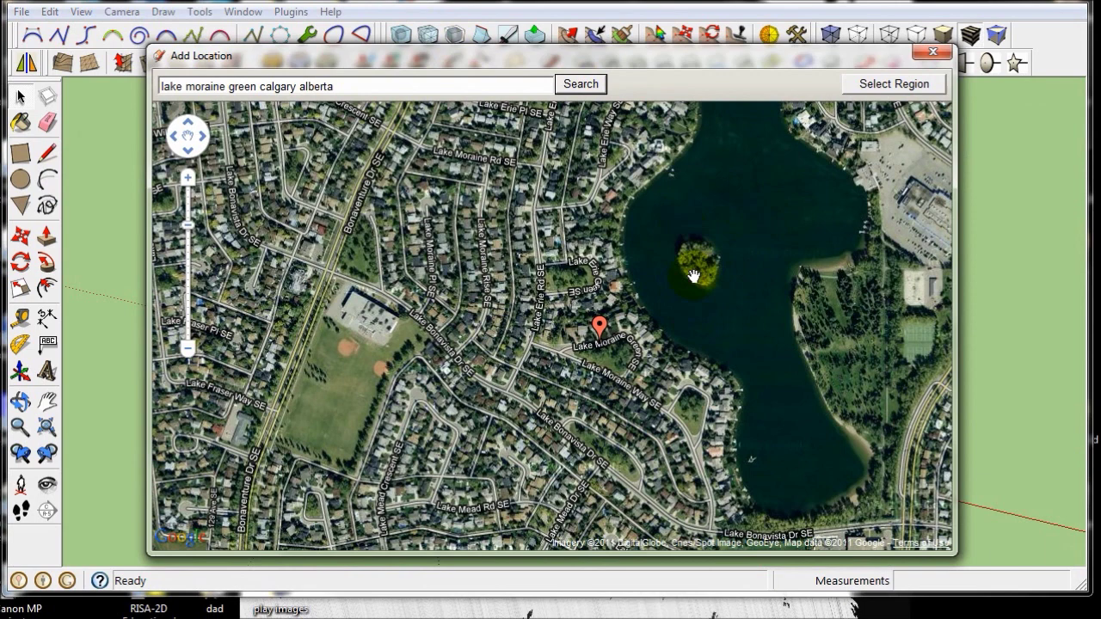
{"action": "scroll", "coordinate": [637, 338], "scroll_direction": "up", "scroll_amount": 2}
{"action": "scroll", "coordinate": [605, 360], "scroll_direction": "up", "scroll_amount": 1}
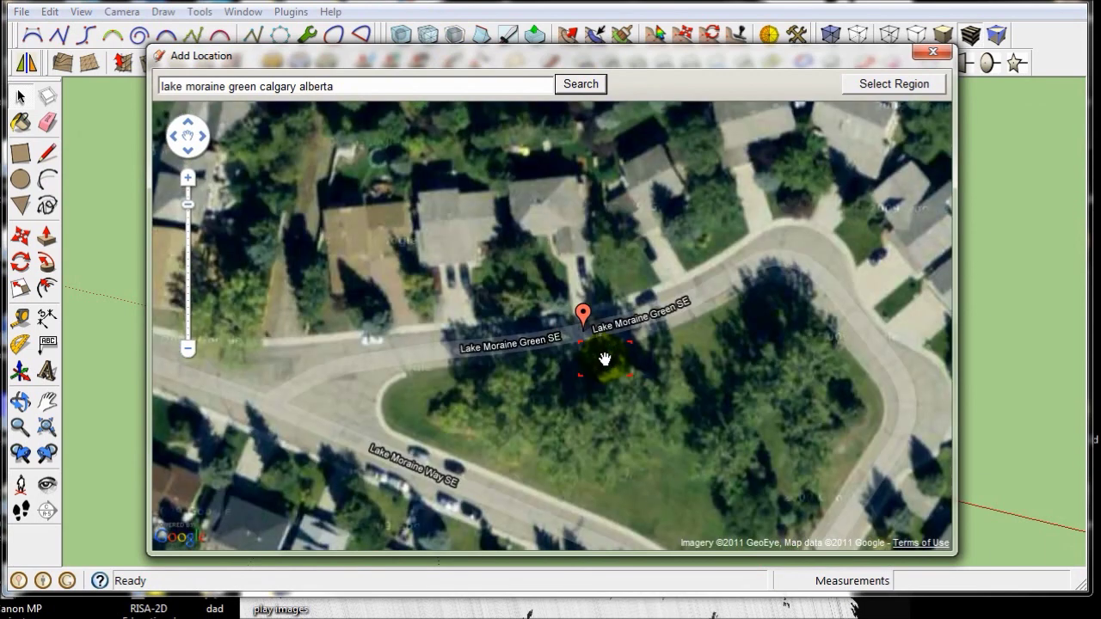
{"action": "mouse_move", "coordinate": [516, 287]}
{"action": "left_mouse_down"}
{"action": "mouse_move", "coordinate": [594, 297]}
{"action": "mouse_move", "coordinate": [675, 341]}
{"action": "left_mouse_up"}
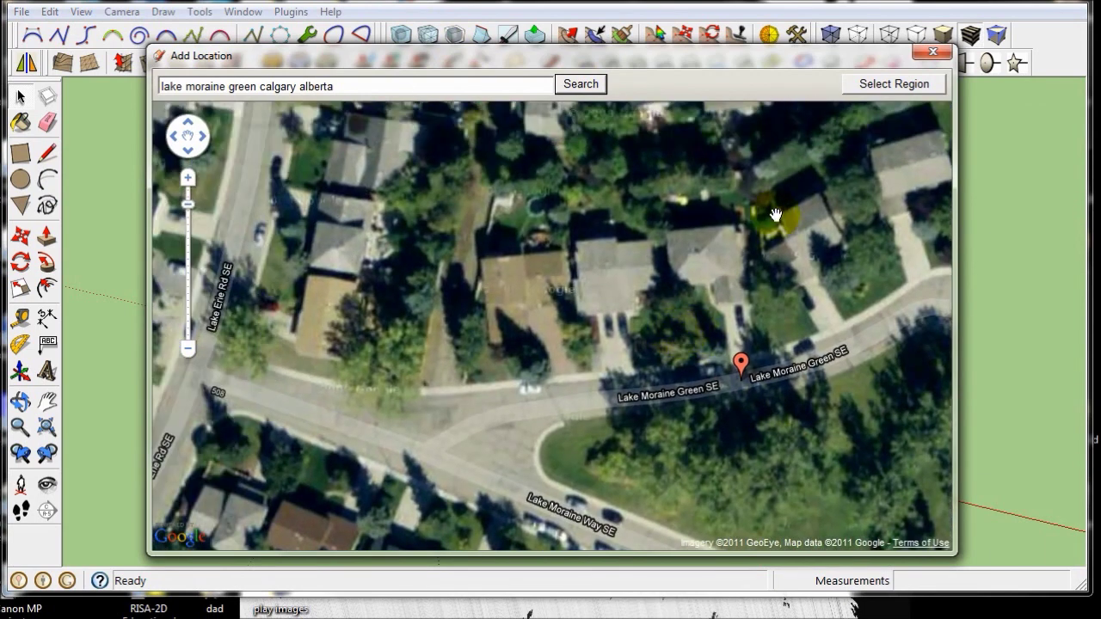
{"action": "left_click", "coordinate": [894, 83]}
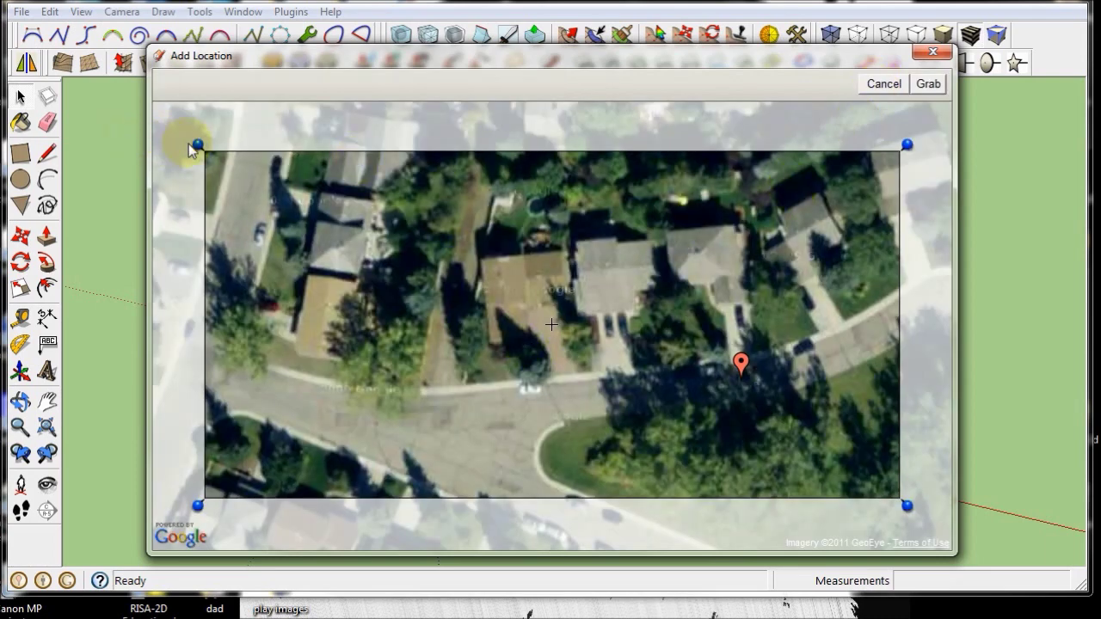
{"action": "left_click_drag", "start_coordinate": [197, 148], "coordinate": [202, 117]}
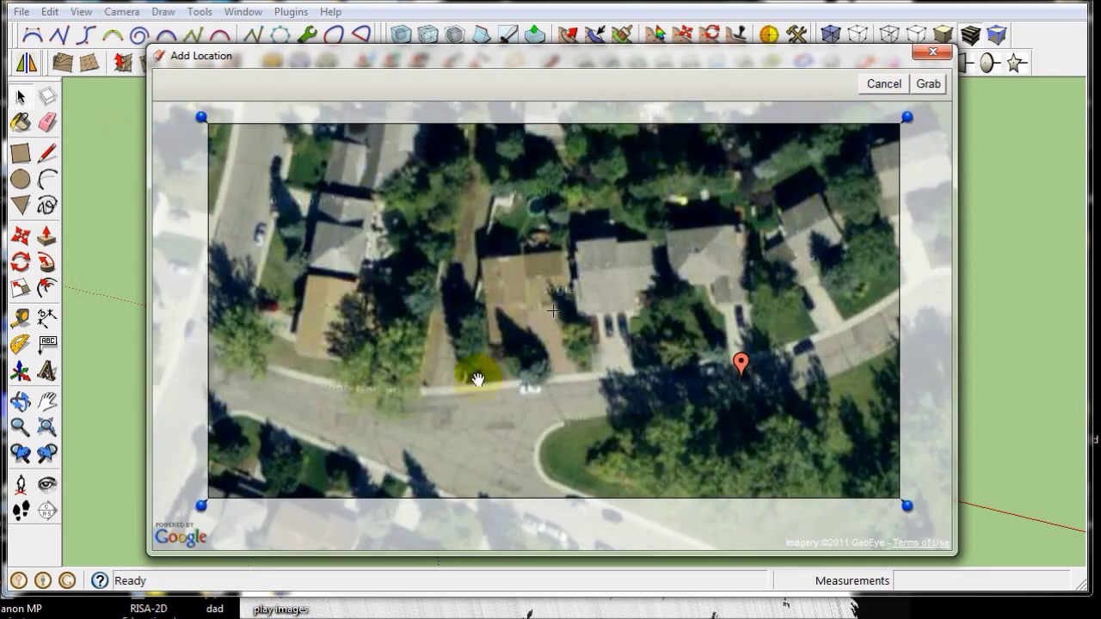
{"action": "left_click", "coordinate": [929, 84]}
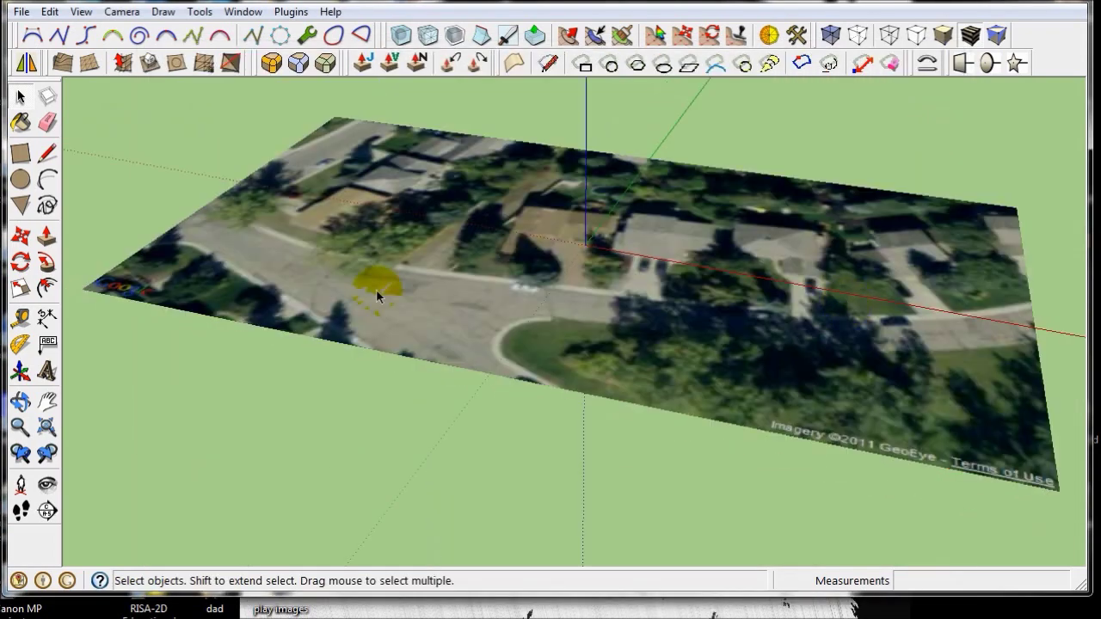
Step: Draw a rectangle of about 61' 6" by 54' over the brown-roofed house beside the origin
{"action": "mouse_move", "coordinate": [213, 285]}
{"action": "middle_mouse_down"}
{"action": "mouse_move", "coordinate": [285, 423]}
{"action": "mouse_move", "coordinate": [257, 391]}
{"action": "middle_mouse_up"}
{"action": "scroll", "coordinate": [445, 309], "scroll_direction": "down", "scroll_amount": 3}
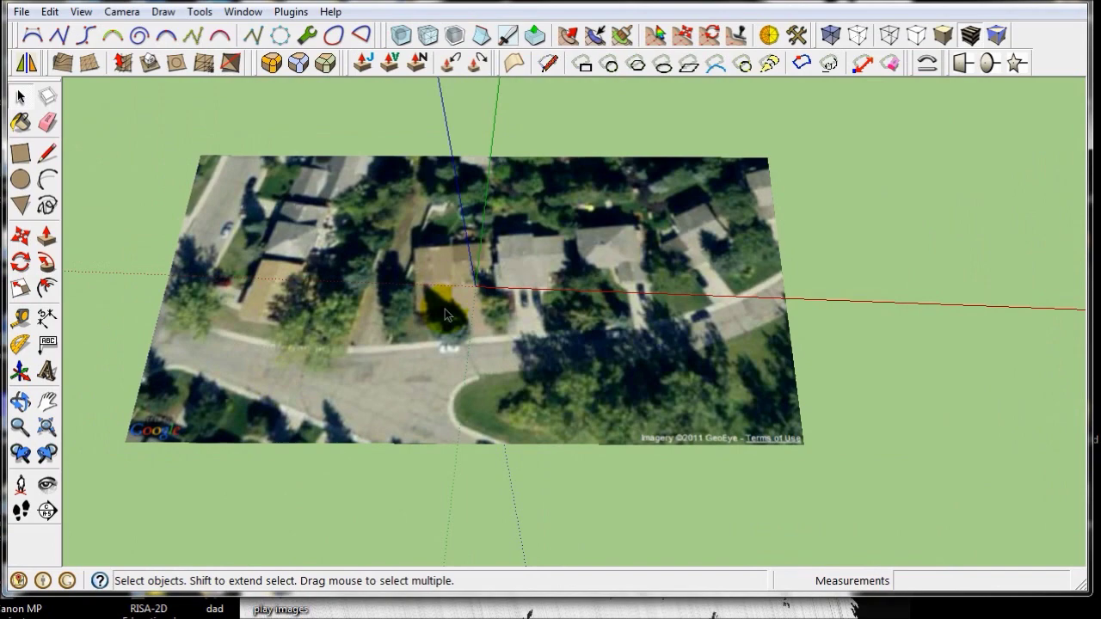
{"action": "scroll", "coordinate": [444, 259], "scroll_direction": "up", "scroll_amount": 6}
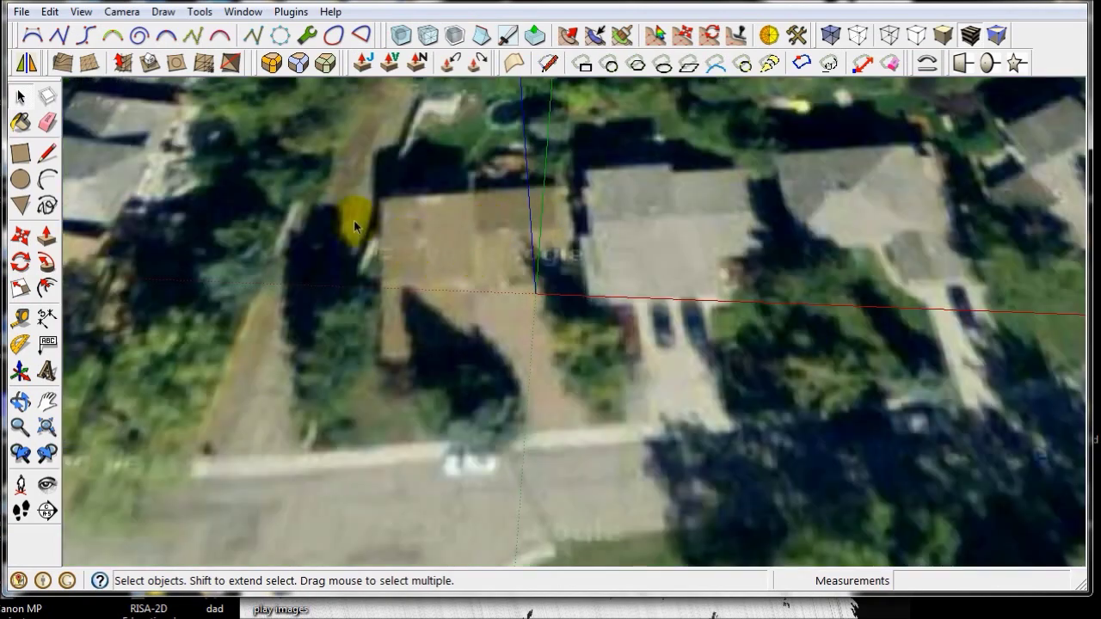
{"action": "left_click", "coordinate": [21, 153]}
{"action": "left_click", "coordinate": [381, 203]}
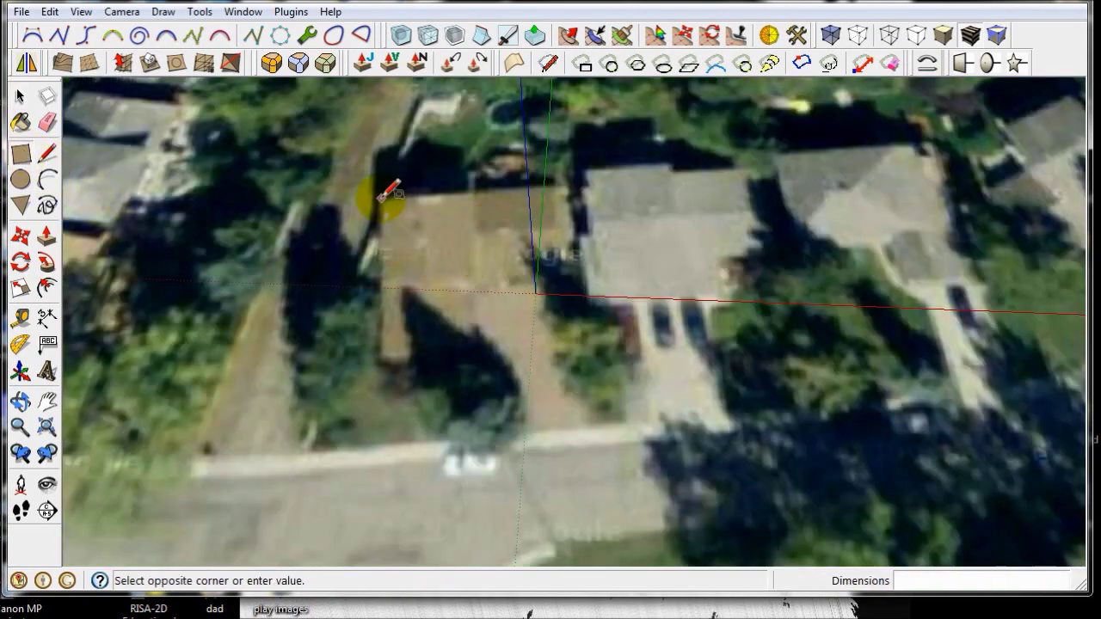
{"action": "left_click", "coordinate": [558, 347]}
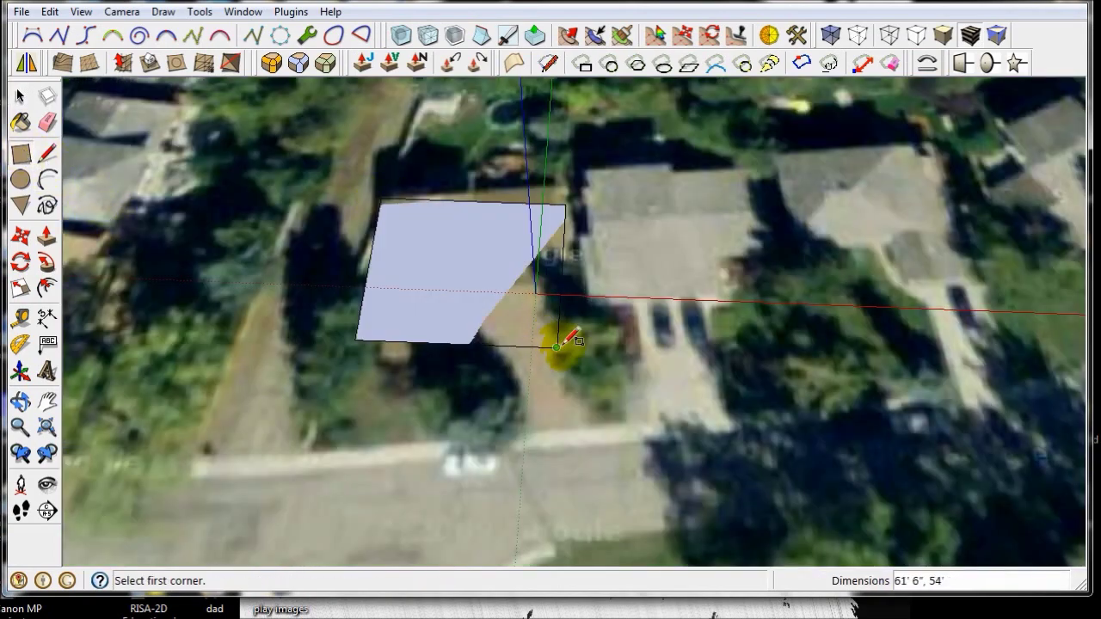
Step: Extrude the rectangle over the house upward by about 51' 1" with Push/Pull
{"action": "left_click", "coordinate": [46, 236]}
{"action": "mouse_move", "coordinate": [514, 297]}
{"action": "left_mouse_down"}
{"action": "mouse_move", "coordinate": [462, 191]}
{"action": "mouse_move", "coordinate": [393, 184]}
{"action": "left_mouse_up"}
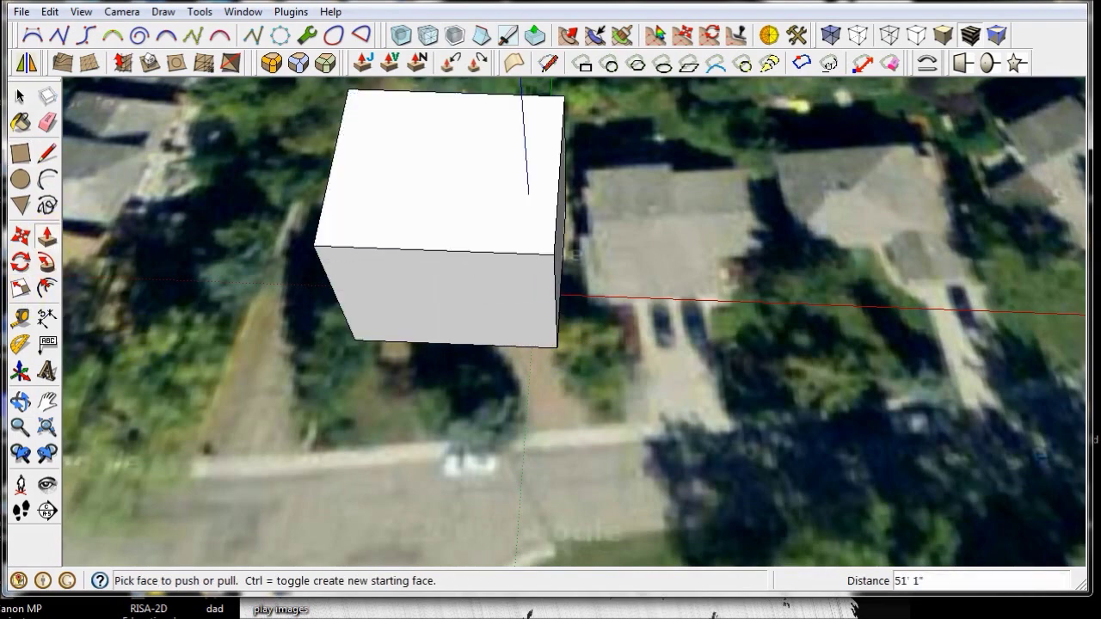
{"action": "left_click", "coordinate": [20, 96]}
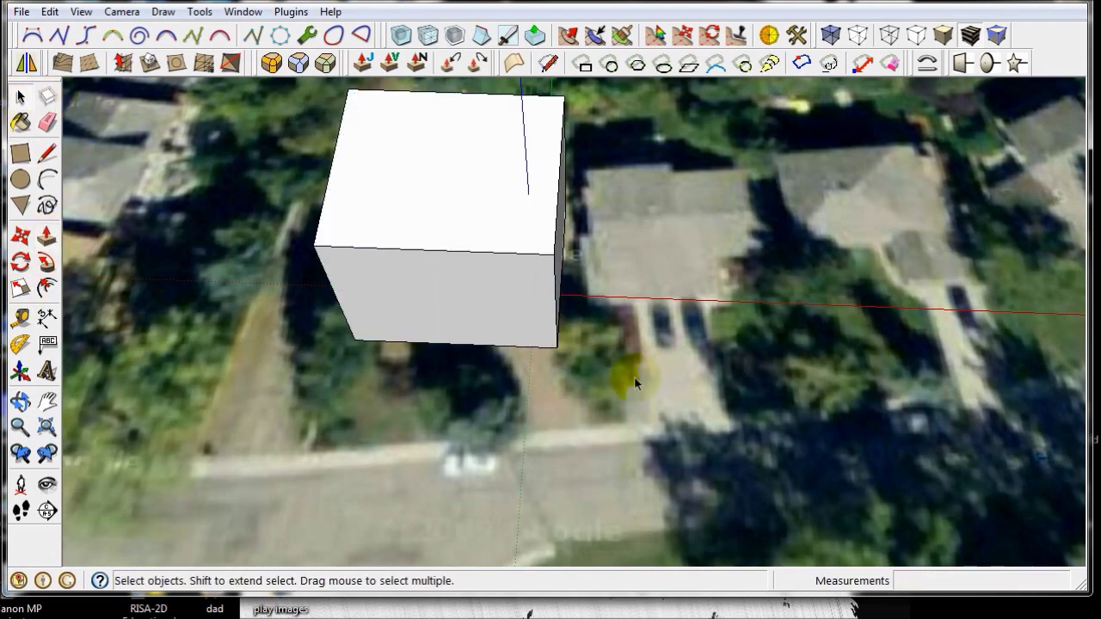
Step: Paint all faces of the box with the red Color_A06 from the Colors materials, and close the Materials window
{"action": "middle_click_drag", "start_coordinate": [628, 370], "coordinate": [494, 235]}
{"action": "triple_click", "coordinate": [499, 249]}
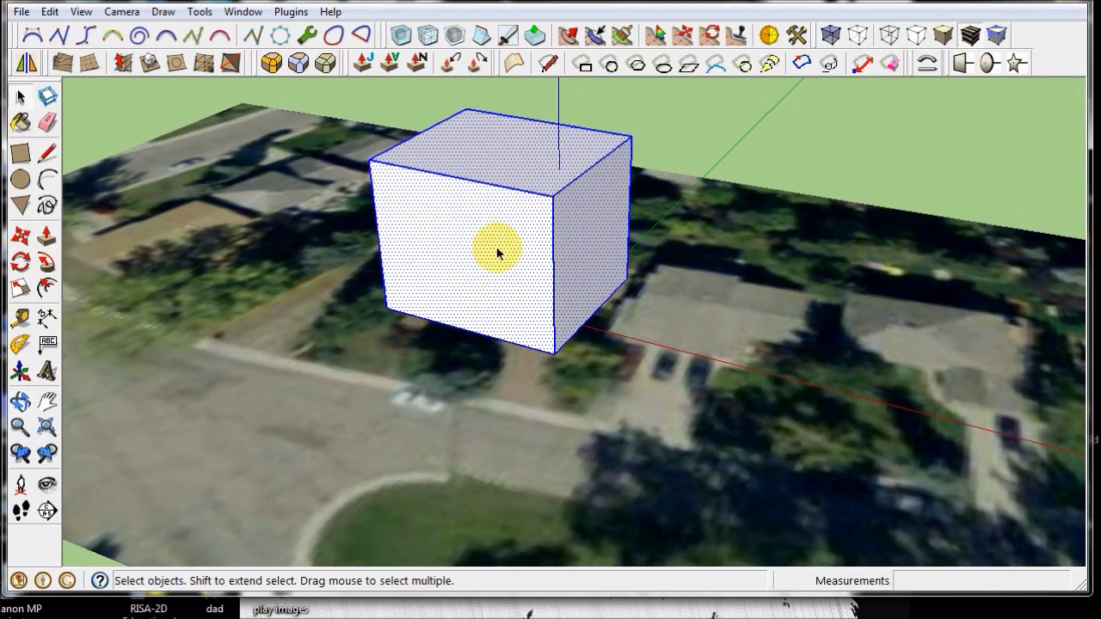
{"action": "left_click", "coordinate": [19, 123]}
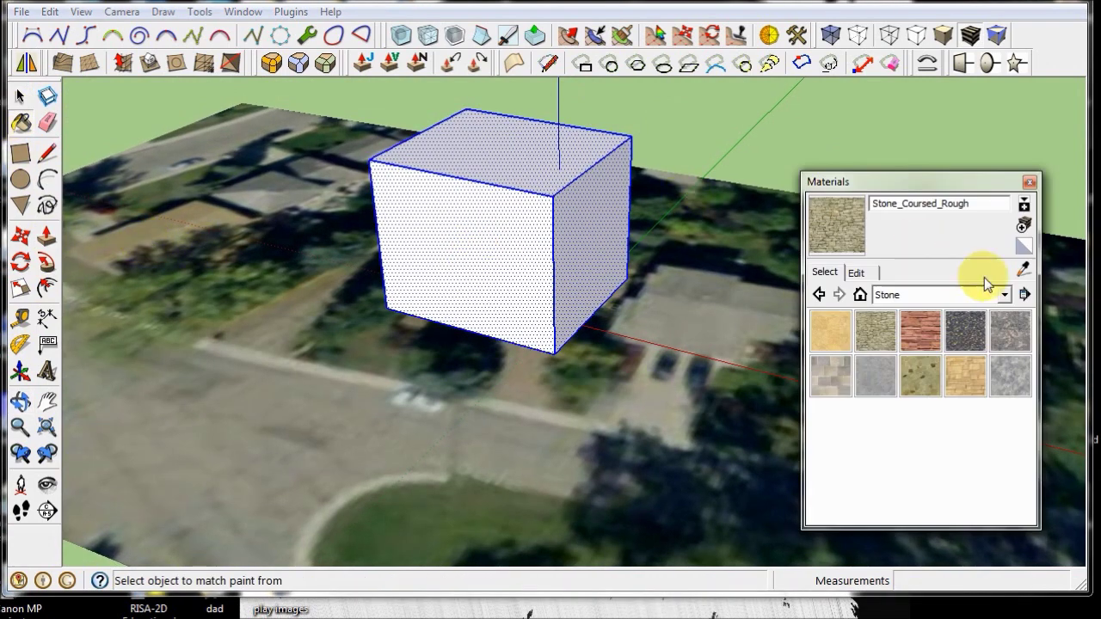
{"action": "left_click", "coordinate": [1004, 295]}
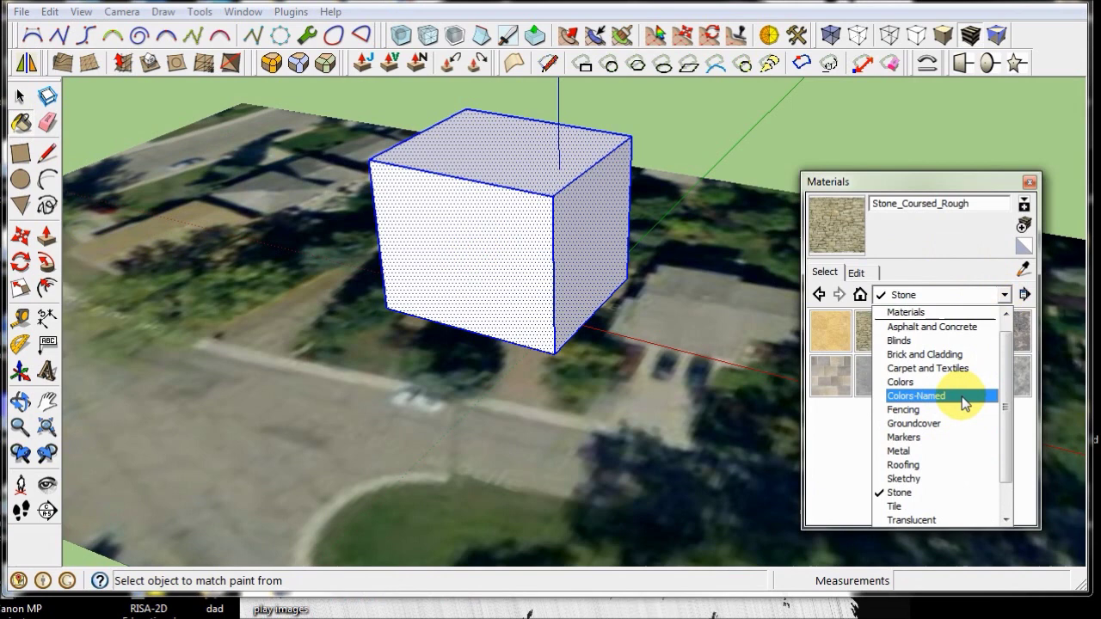
{"action": "left_click", "coordinate": [962, 382]}
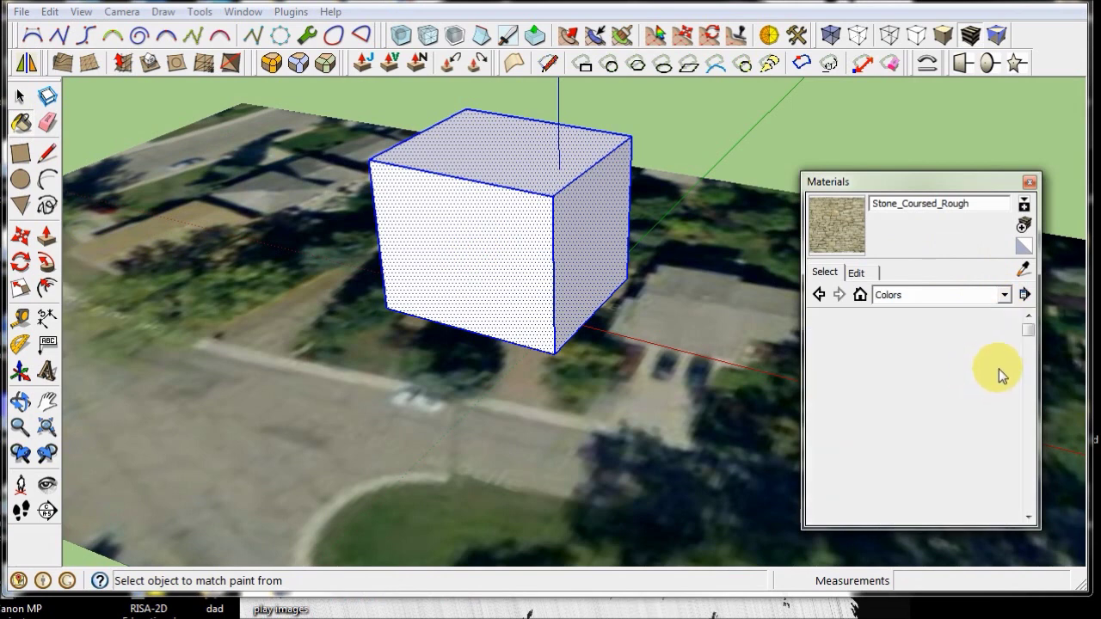
{"action": "left_click", "coordinate": [967, 463]}
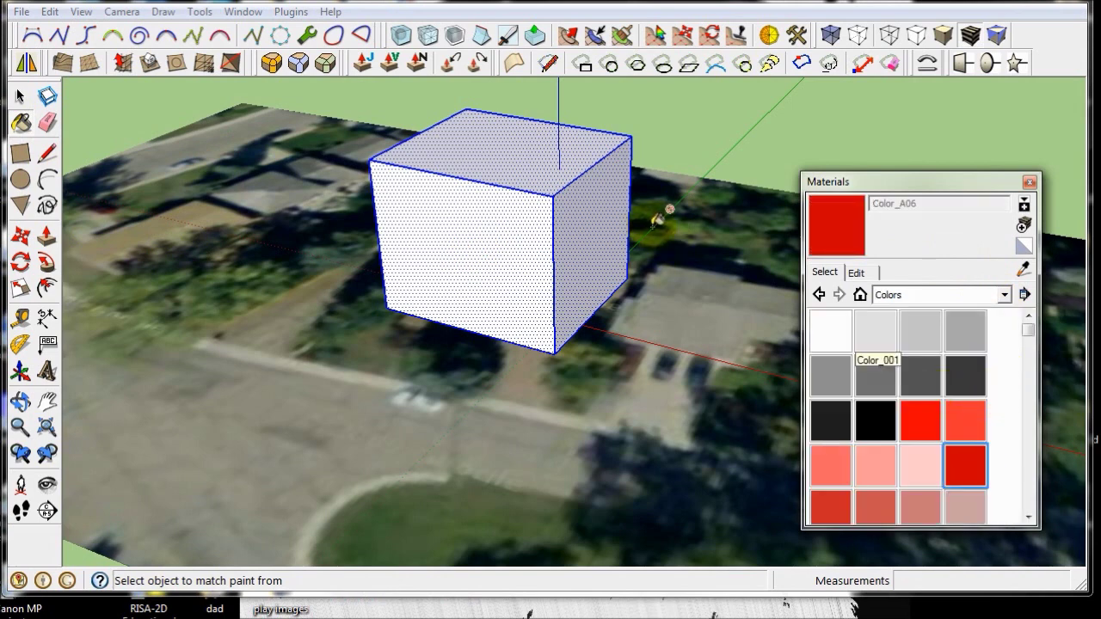
{"action": "left_click", "coordinate": [638, 203]}
{"action": "left_click", "coordinate": [21, 96]}
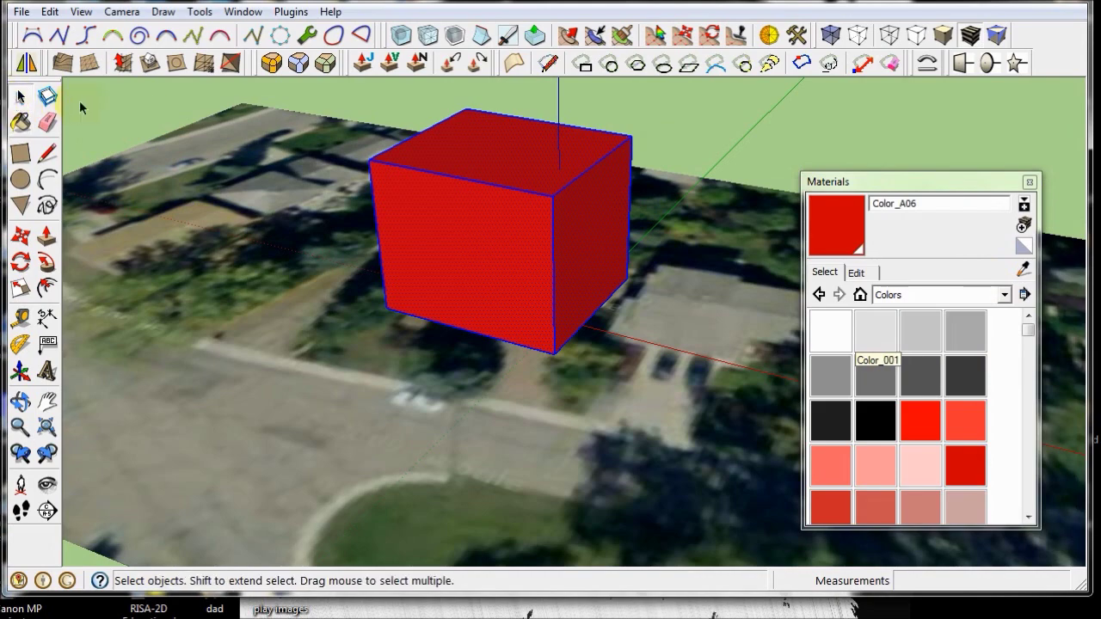
{"action": "scroll", "coordinate": [672, 203], "scroll_direction": "down", "scroll_amount": 3}
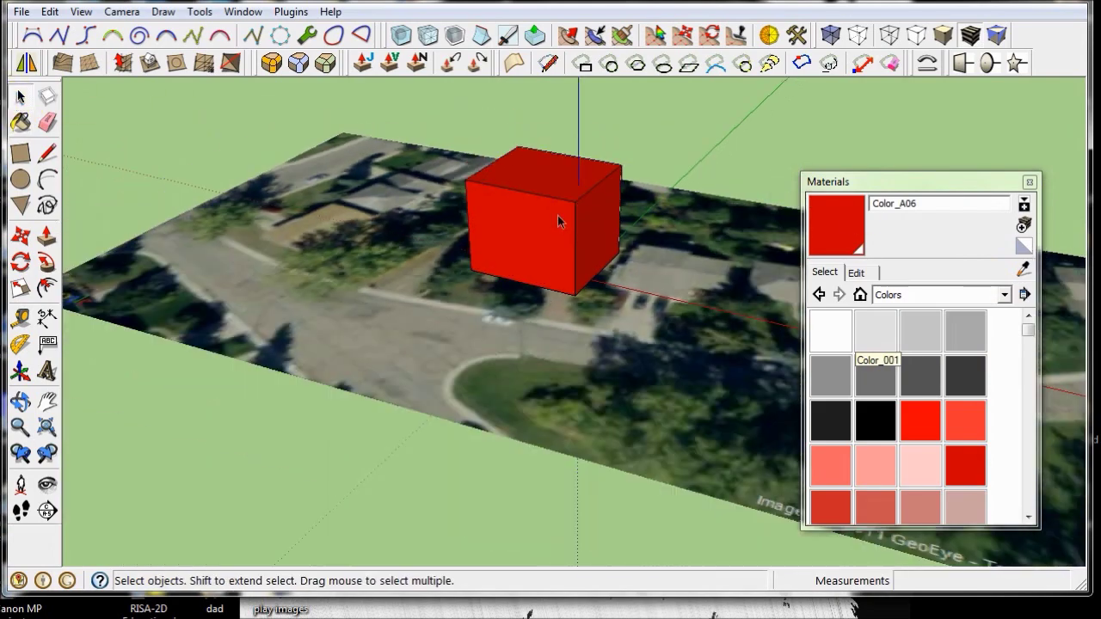
{"action": "left_click", "coordinate": [1031, 183]}
Step: Preview the geo-located red box in Google Earth, accepting the KML notice, and view it within the surrounding neighbourhood
{"action": "middle_click_drag", "start_coordinate": [364, 332], "coordinate": [317, 401]}
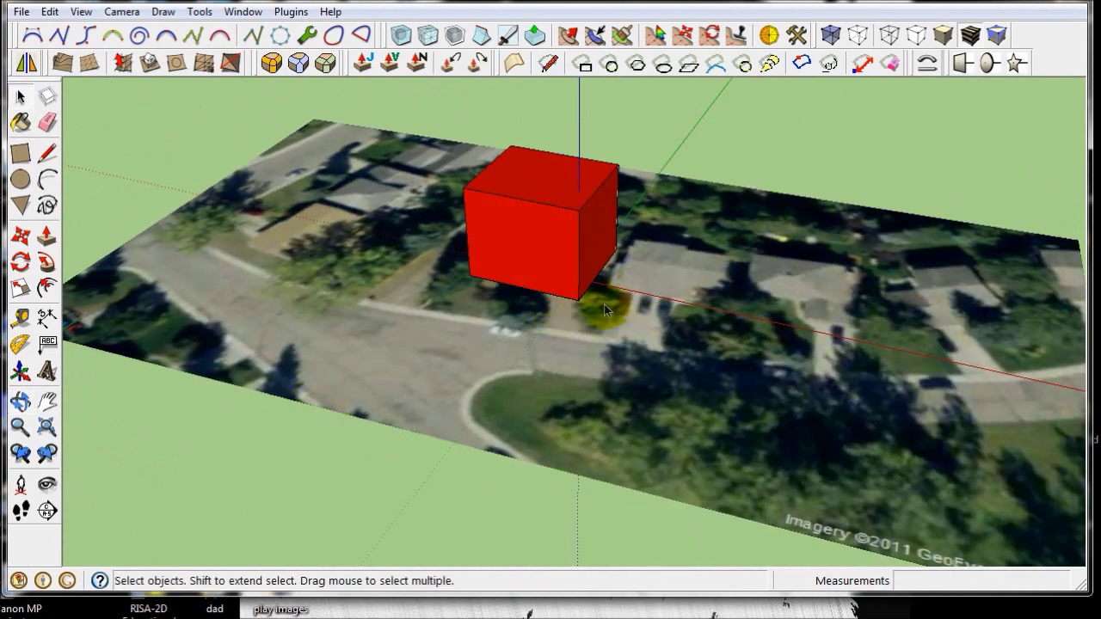
{"action": "left_click", "coordinate": [22, 12]}
{"action": "mouse_move", "coordinate": [86, 225]}
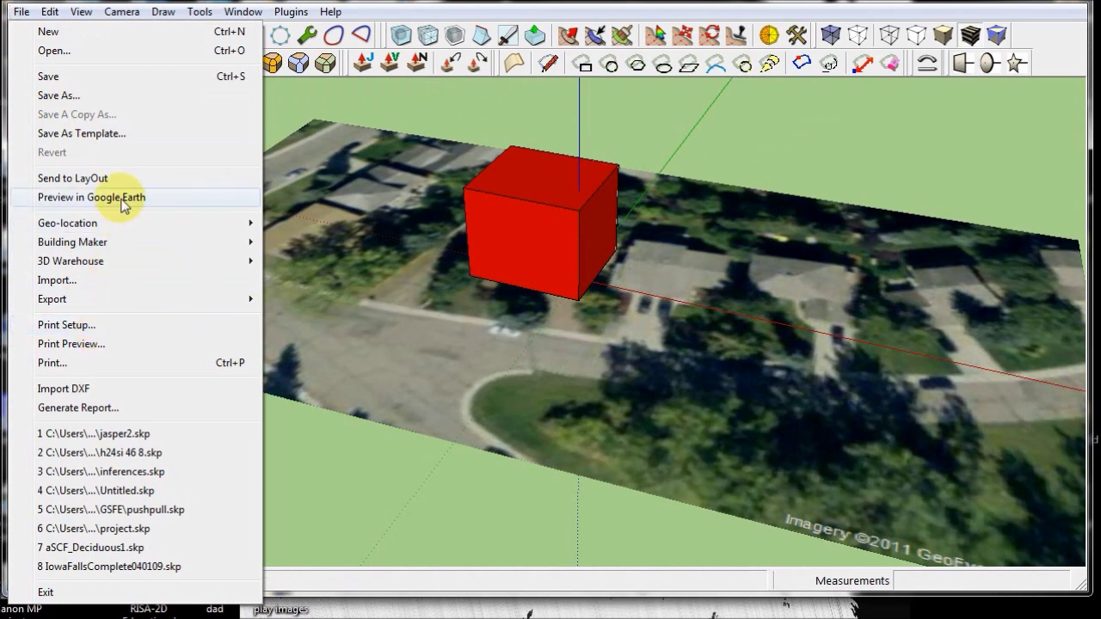
{"action": "left_click", "coordinate": [123, 204]}
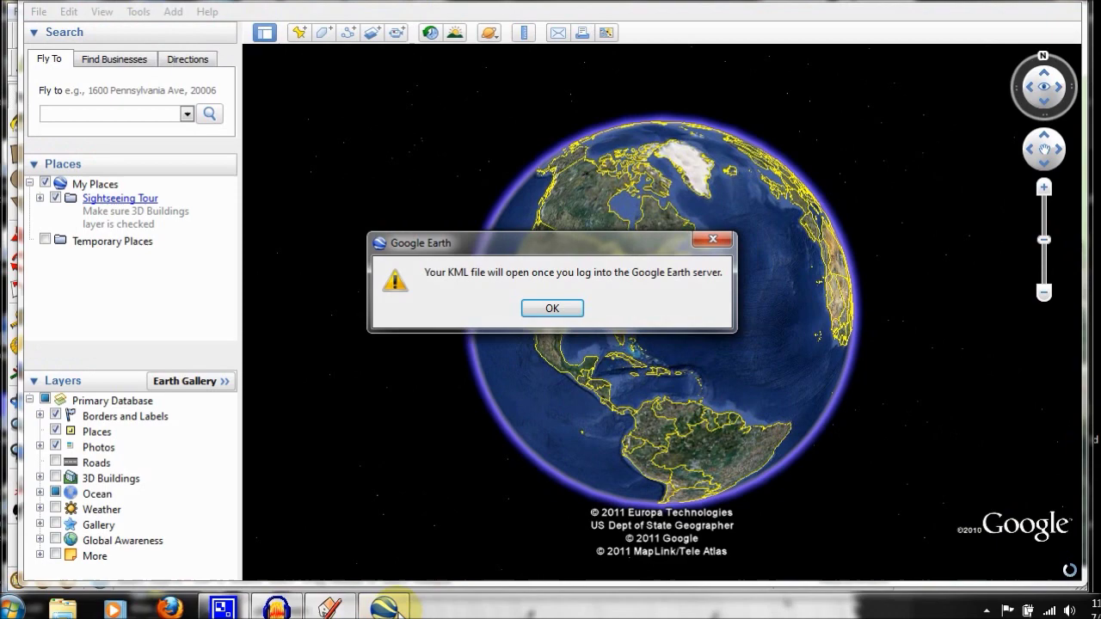
{"action": "left_click", "coordinate": [561, 308]}
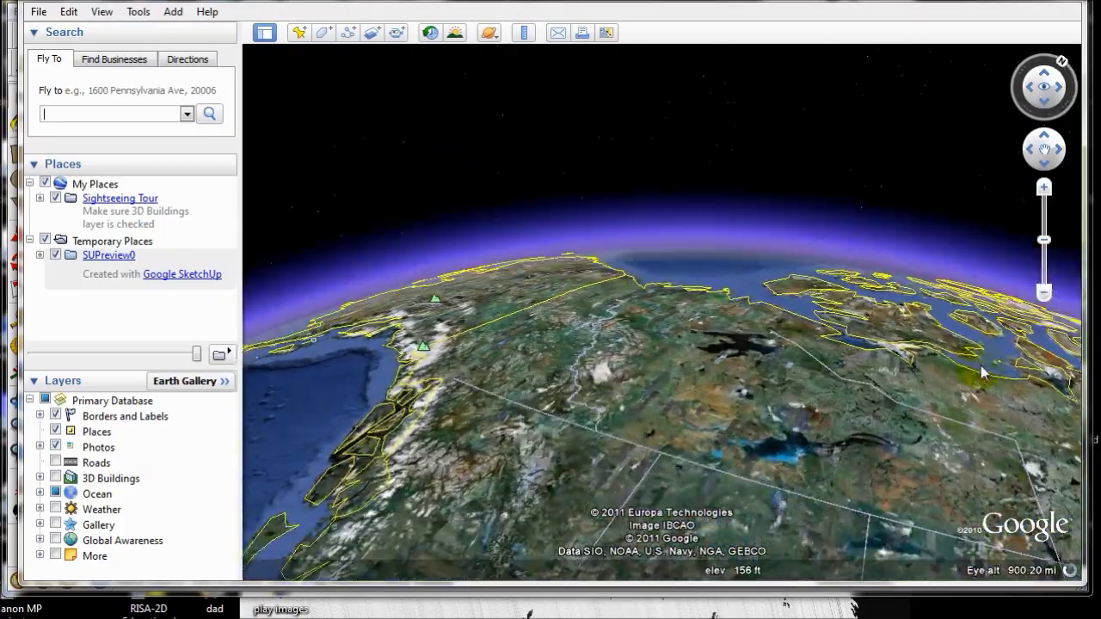
{"action": "left_click", "coordinate": [983, 372]}
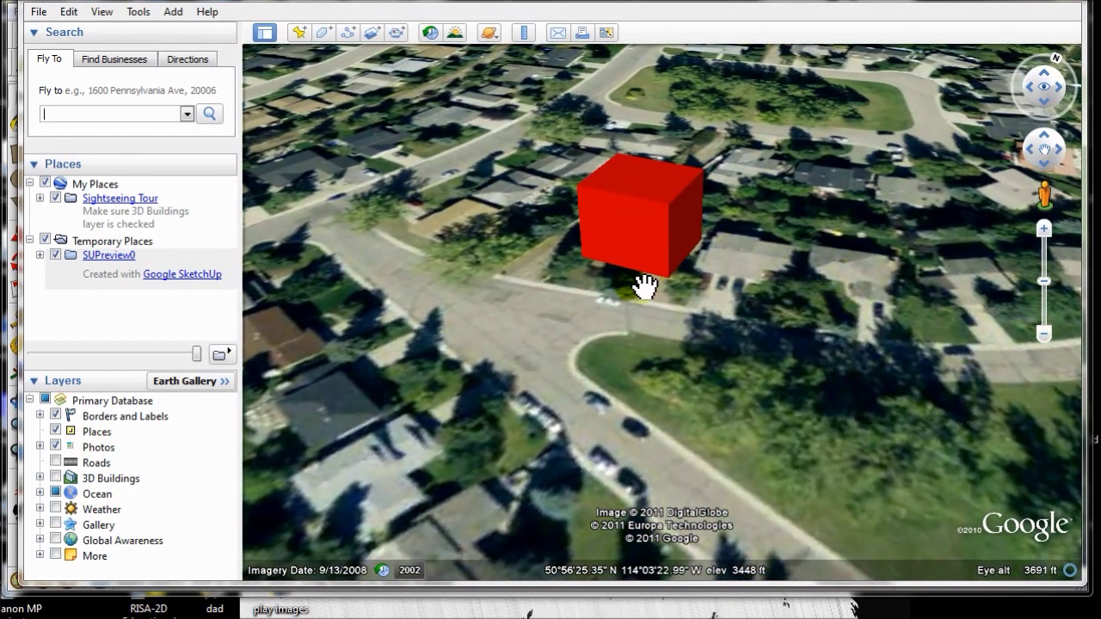
{"action": "scroll", "coordinate": [641, 283], "scroll_direction": "down", "scroll_amount": 5}
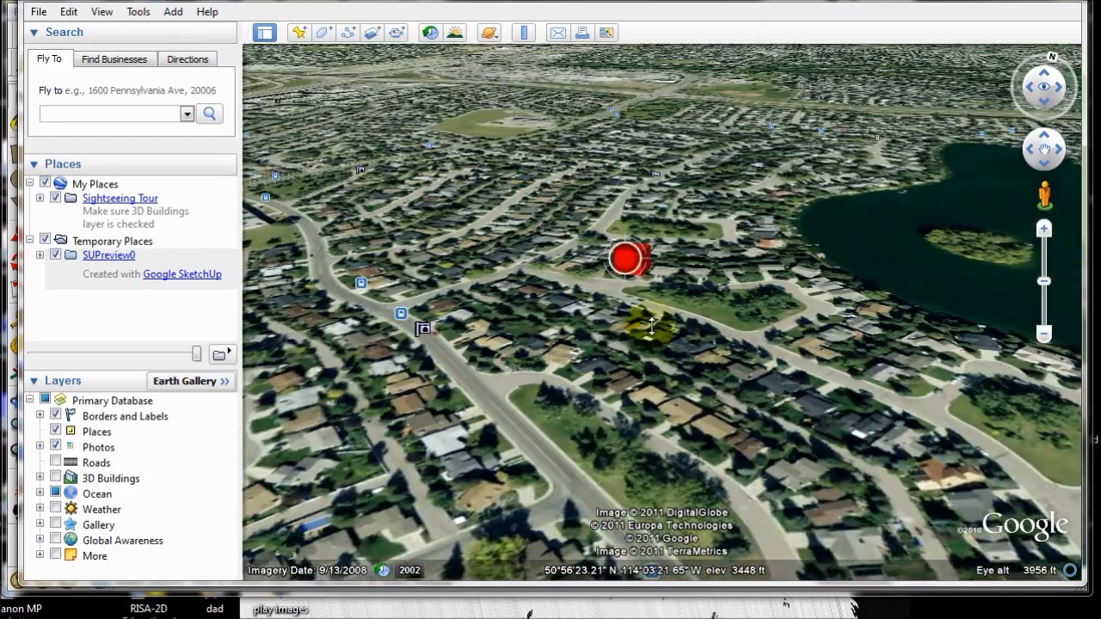
Step: Search Google Earth for "calgary city hall" and open the City Hall listing from the results
{"action": "key", "text": "u"}
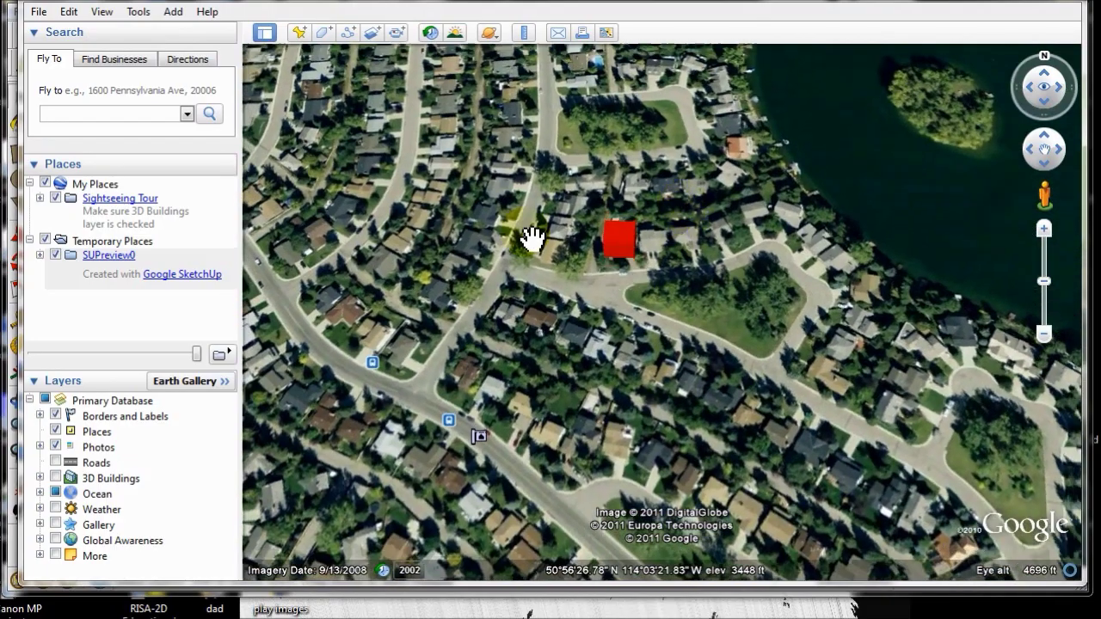
{"action": "left_click_drag", "start_coordinate": [780, 275], "coordinate": [585, 374]}
{"action": "scroll", "coordinate": [695, 296], "scroll_direction": "down", "scroll_amount": 3}
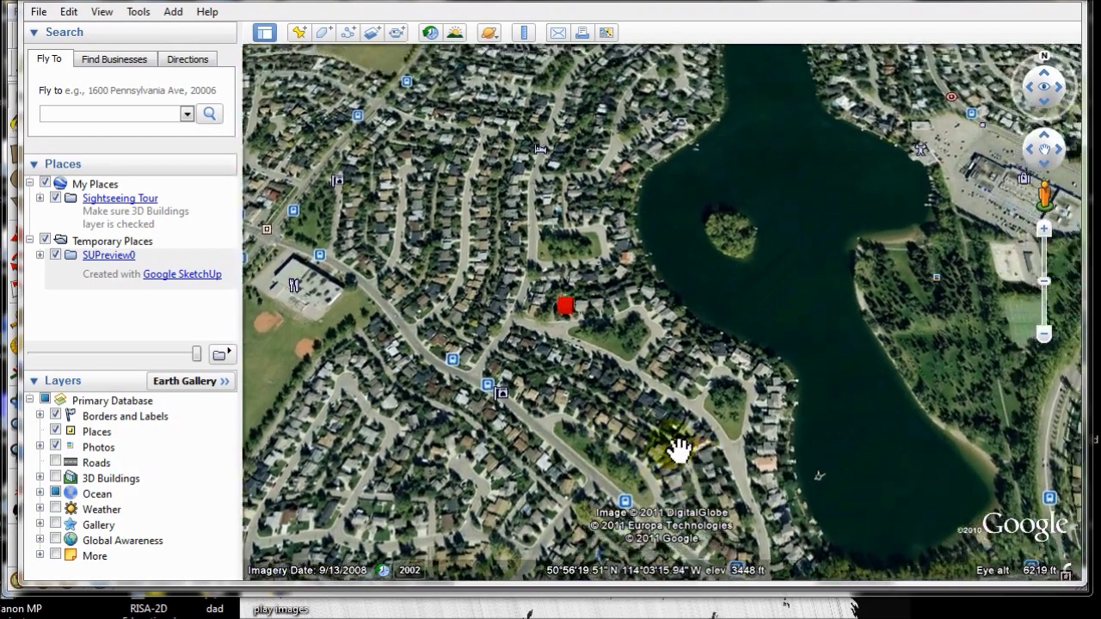
{"action": "middle_click_drag", "start_coordinate": [678, 448], "coordinate": [668, 420]}
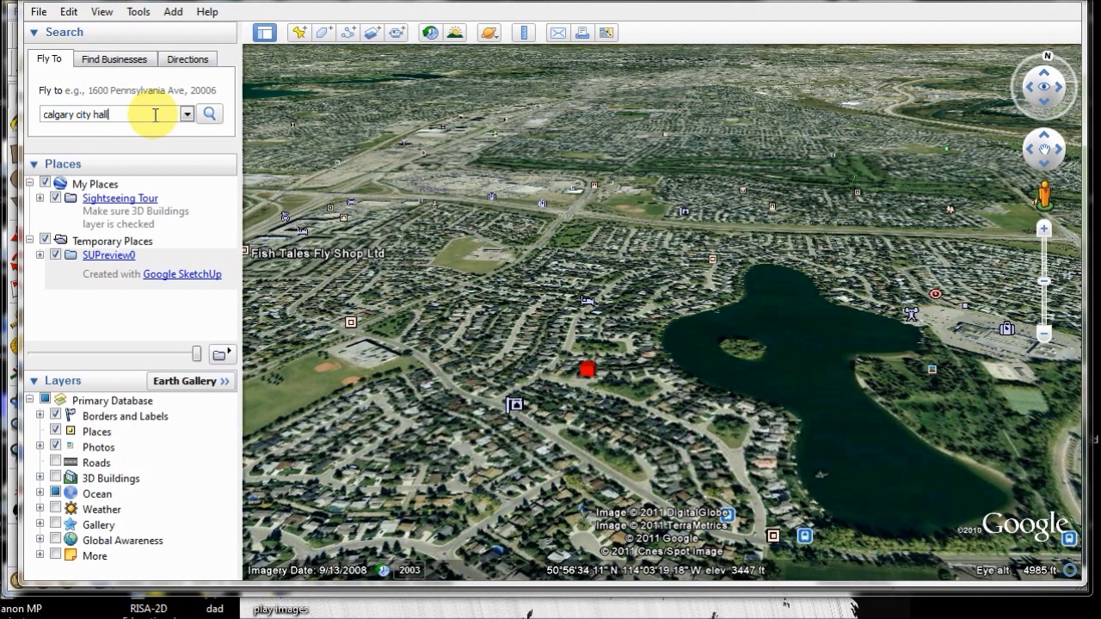
{"action": "left_click", "coordinate": [209, 114]}
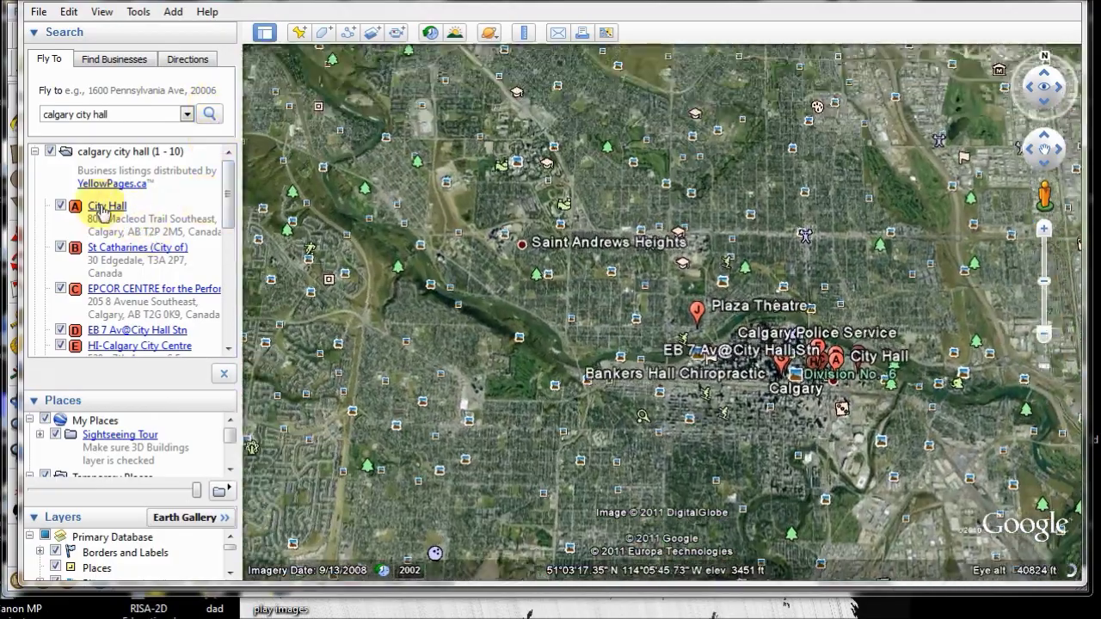
{"action": "left_click", "coordinate": [101, 212]}
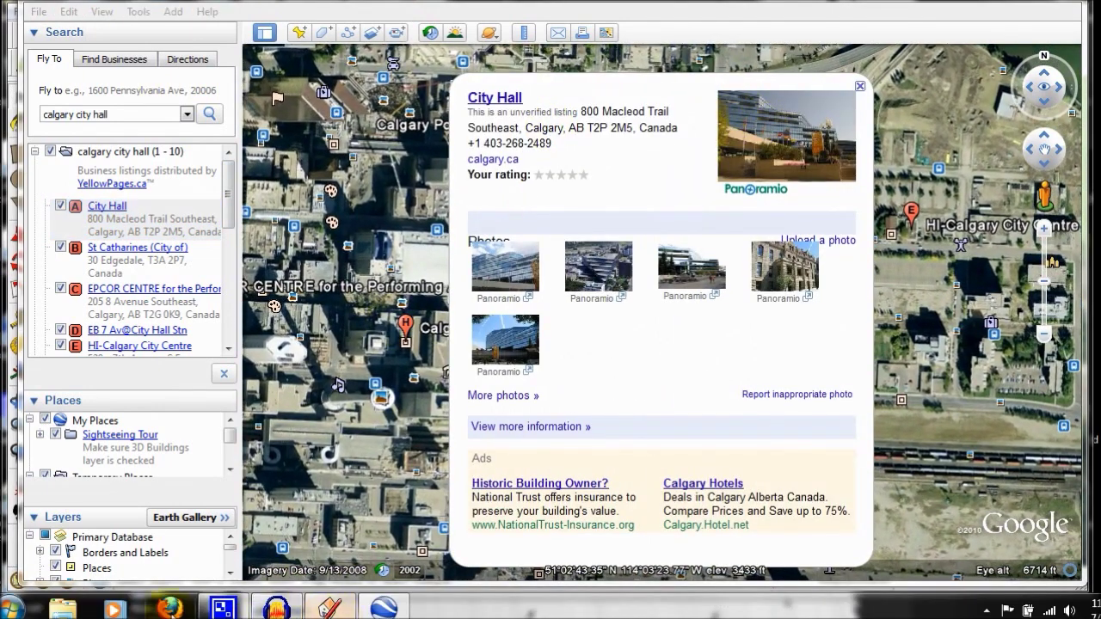
Step: Open the City Hall listing's main Panoramio photo in Firefox
{"action": "left_click", "coordinate": [170, 608]}
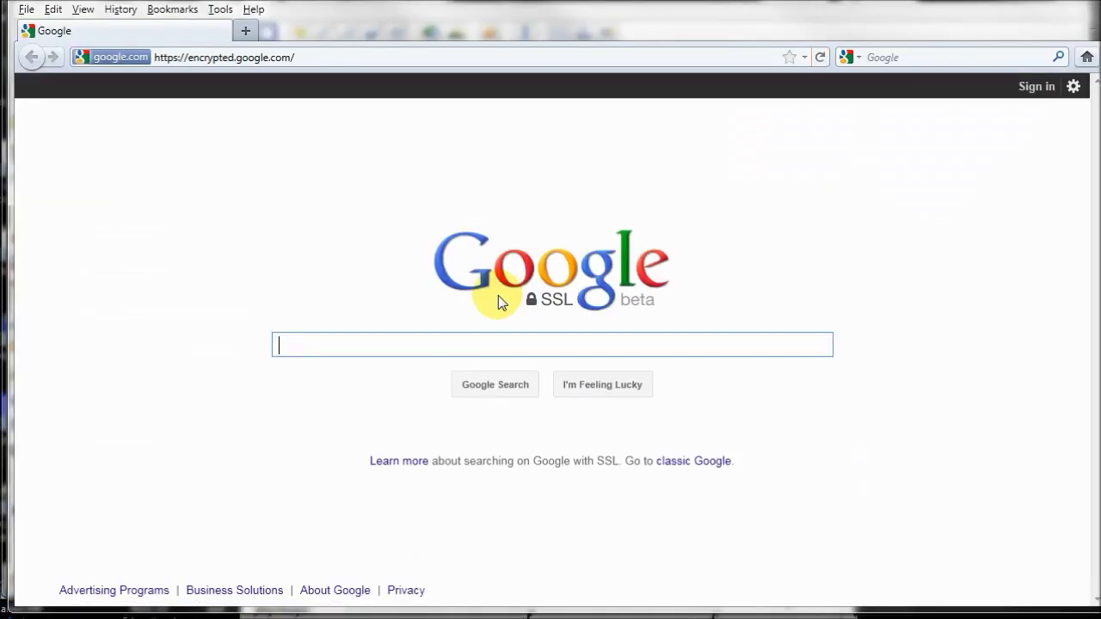
{"action": "mouse_move", "coordinate": [279, 596]}
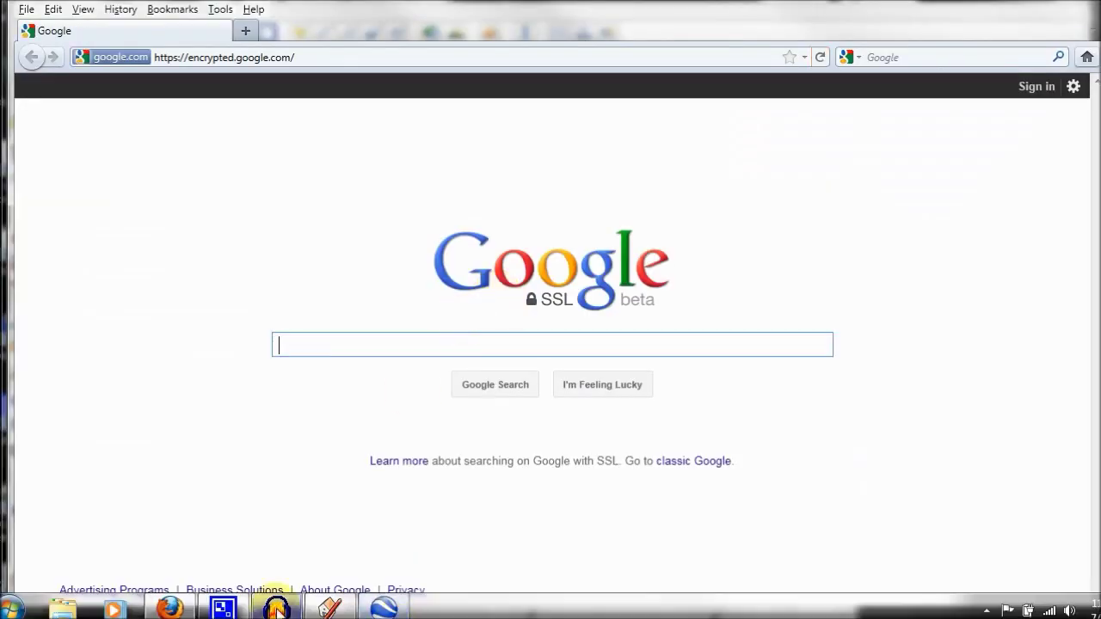
{"action": "left_click", "coordinate": [385, 609]}
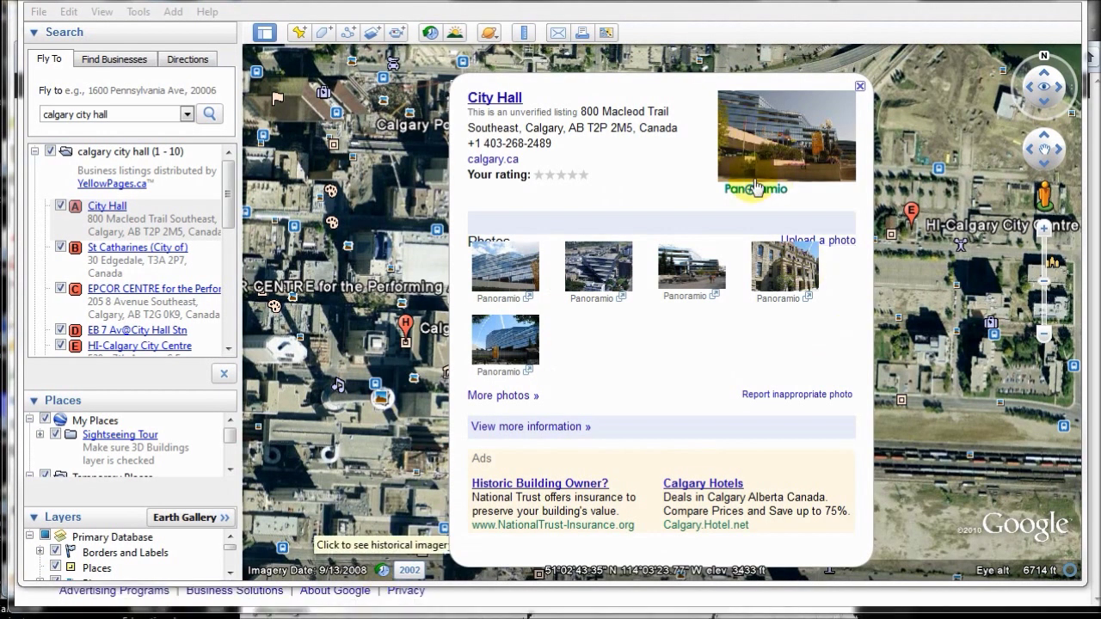
{"action": "left_click", "coordinate": [771, 160]}
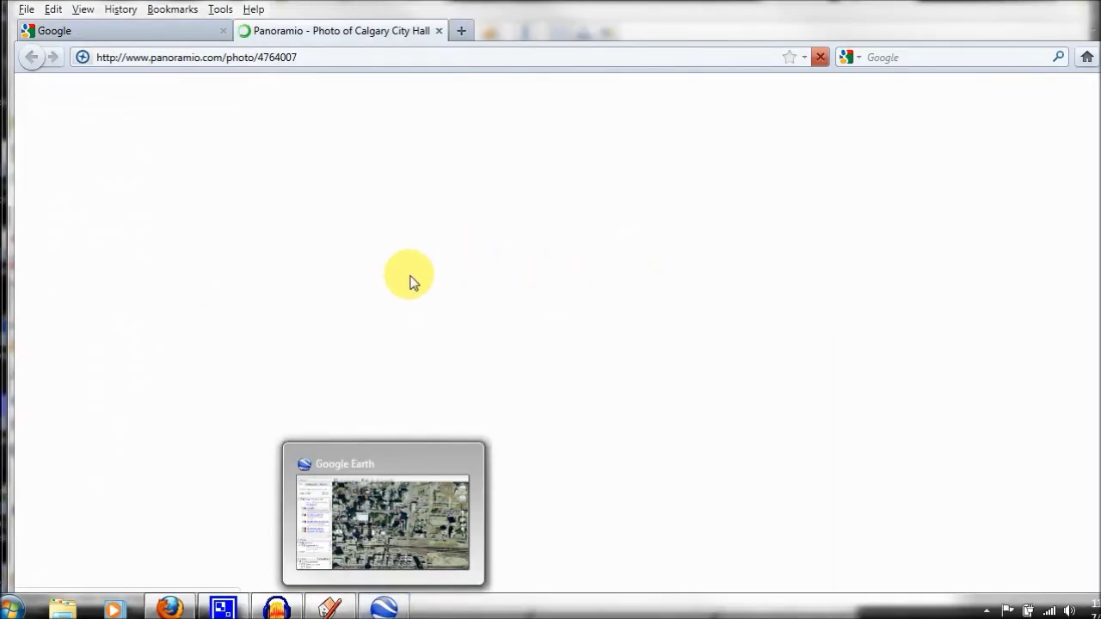
Step: Look over the Calgary City Hall photo page on Panoramio, then return to Google Earth
{"action": "scroll", "coordinate": [463, 381], "scroll_direction": "down", "scroll_amount": 4}
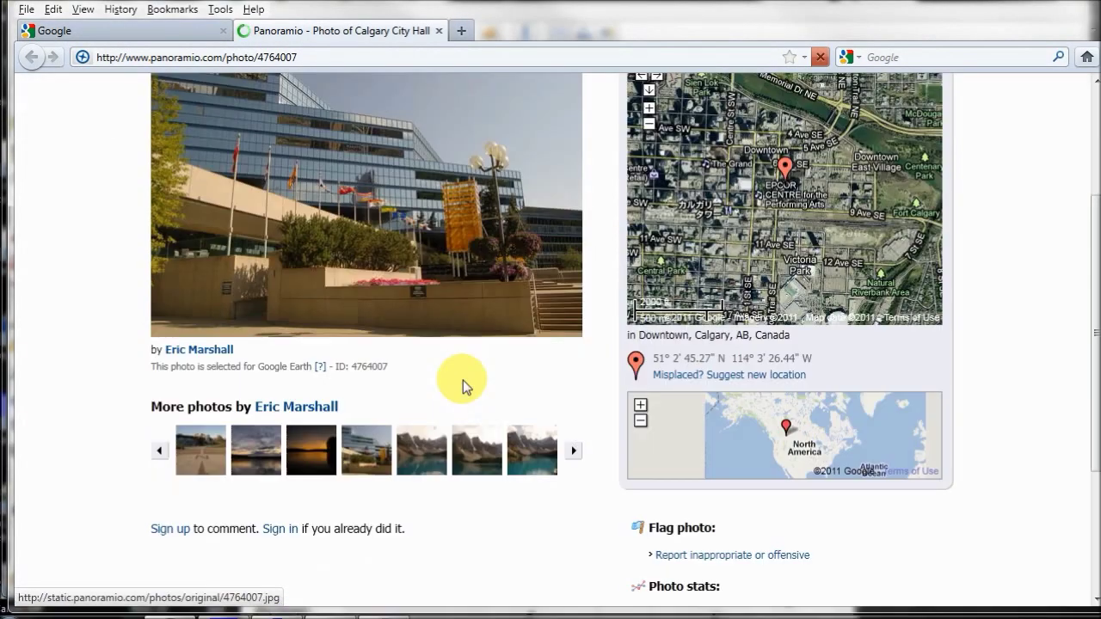
{"action": "scroll", "coordinate": [463, 380], "scroll_direction": "up", "scroll_amount": 2}
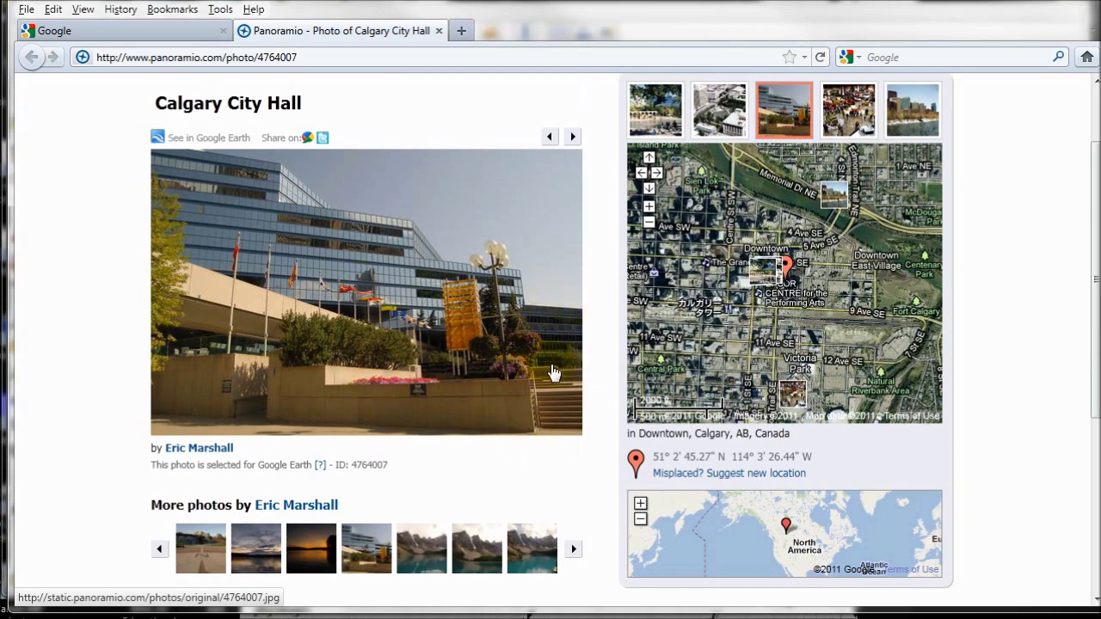
{"action": "scroll", "coordinate": [552, 371], "scroll_direction": "down", "scroll_amount": 2}
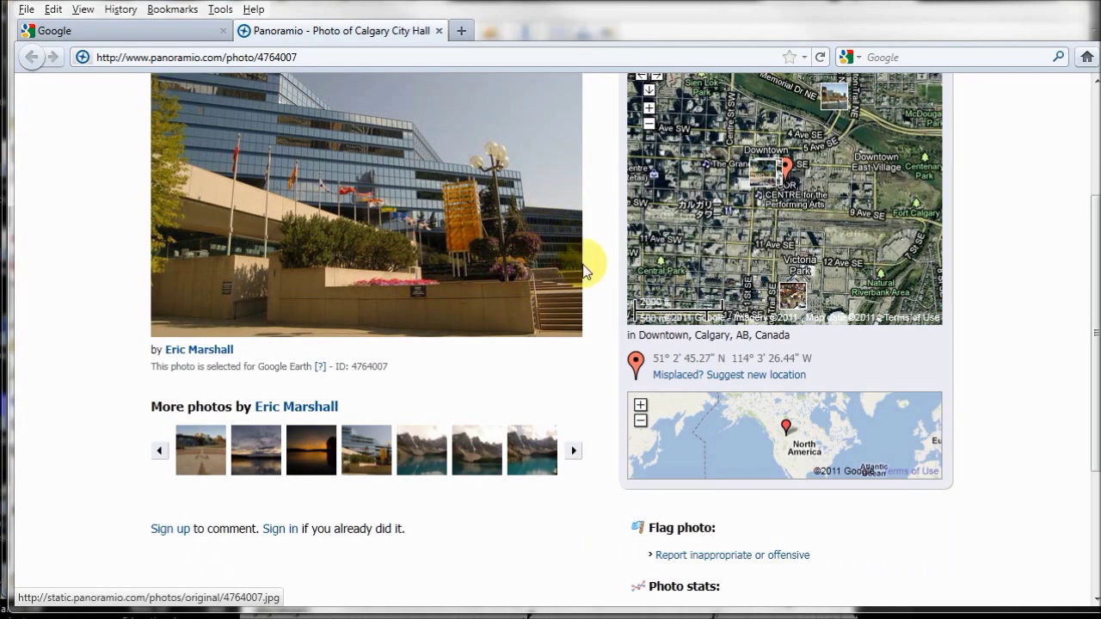
{"action": "scroll", "coordinate": [498, 260], "scroll_direction": "up", "scroll_amount": 2}
{"action": "left_click", "coordinate": [497, 256]}
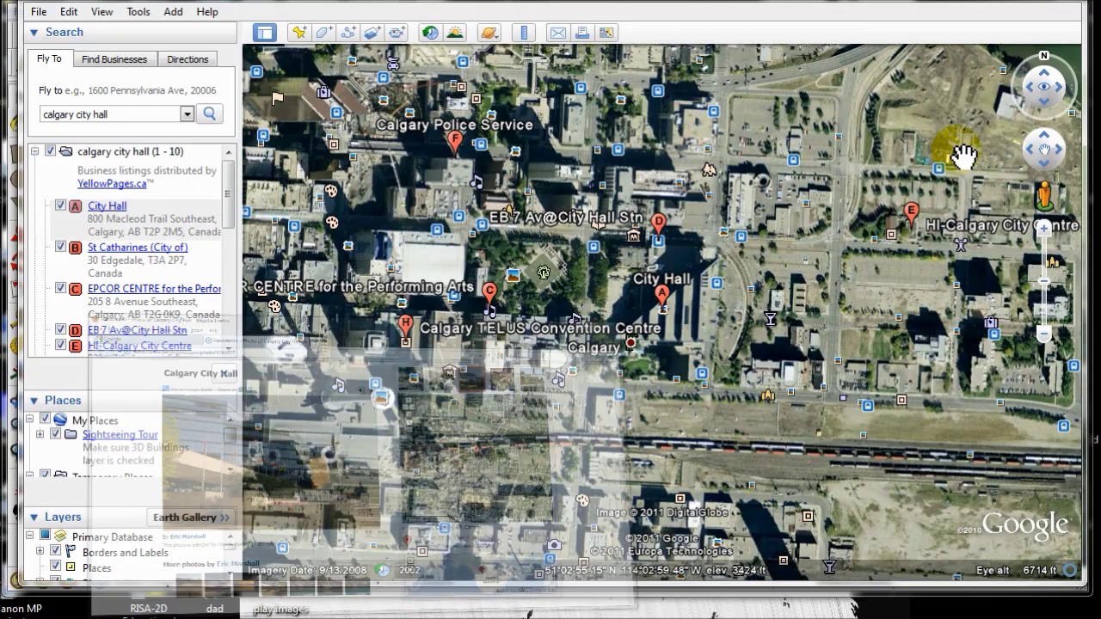
Step: Search Google Earth for the site's street name to return to the red box, and view it in perspective
{"action": "scroll", "coordinate": [504, 177], "scroll_direction": "down", "scroll_amount": 3}
{"action": "middle_click_drag", "start_coordinate": [512, 191], "coordinate": [558, 389]}
{"action": "left_click_drag", "start_coordinate": [557, 389], "coordinate": [634, 209]}
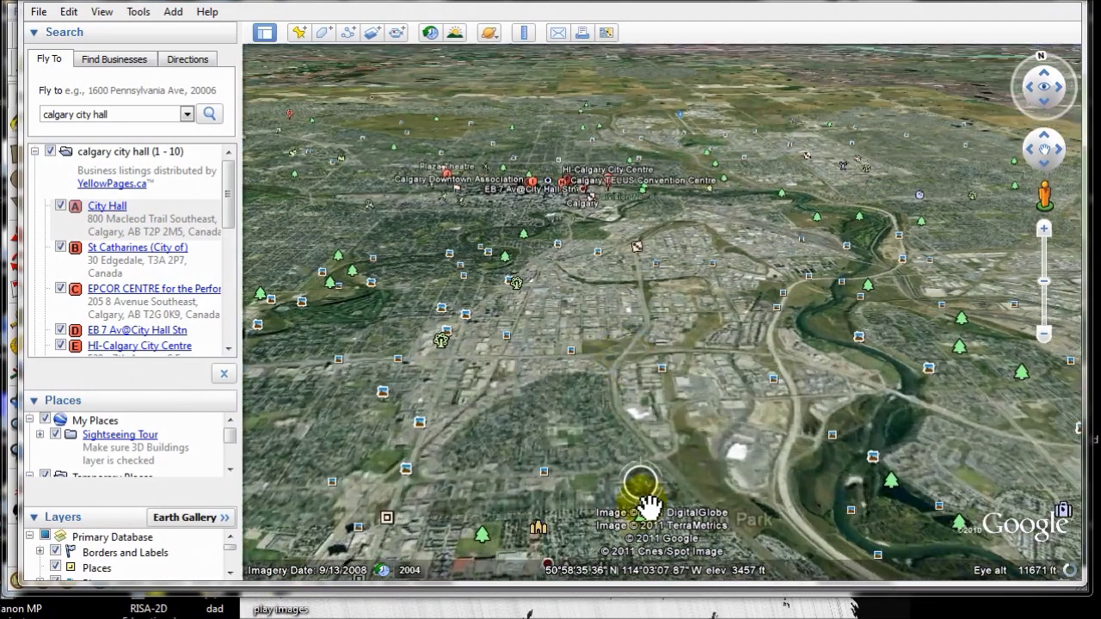
{"action": "left_click_drag", "start_coordinate": [647, 506], "coordinate": [566, 295]}
{"action": "left_click_drag", "start_coordinate": [124, 108], "coordinate": [38, 114]}
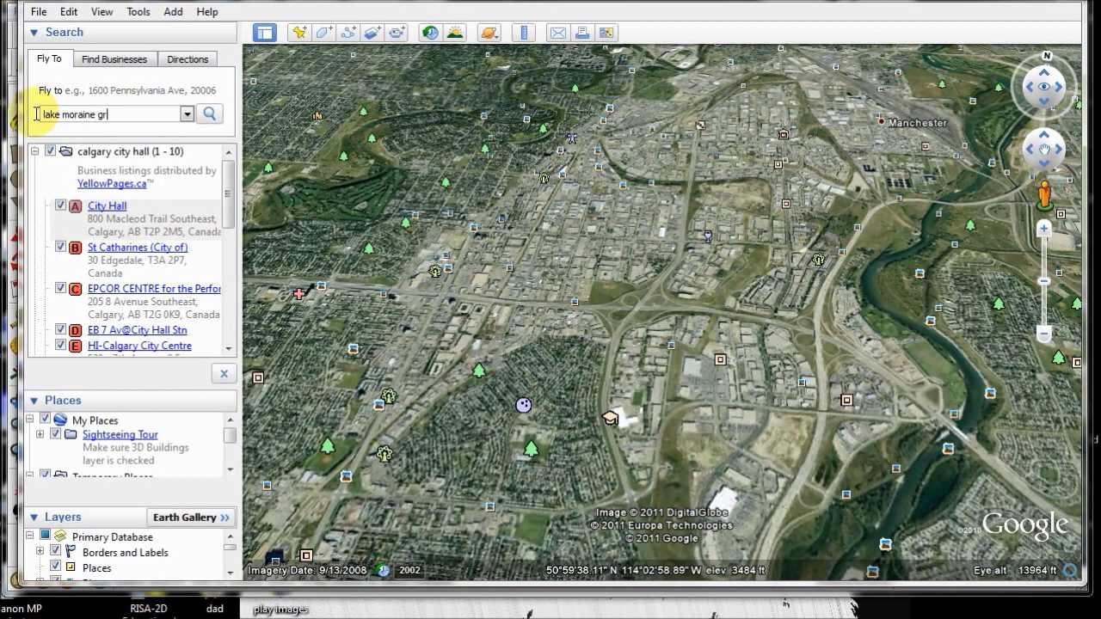
{"action": "key", "text": "Return"}
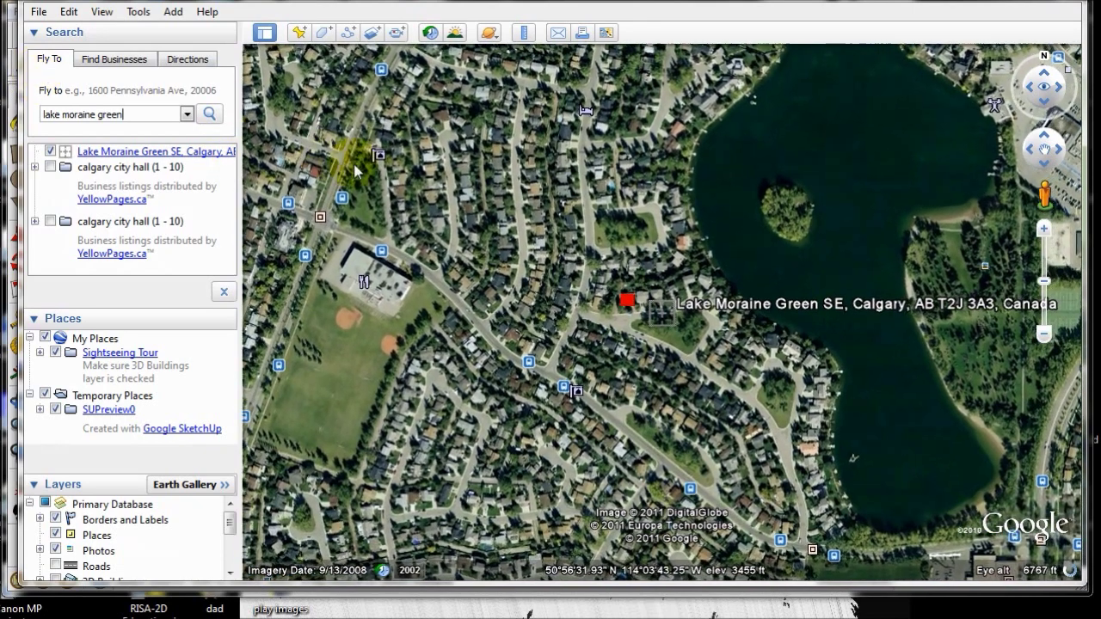
{"action": "middle_click_drag", "start_coordinate": [736, 445], "coordinate": [509, 309]}
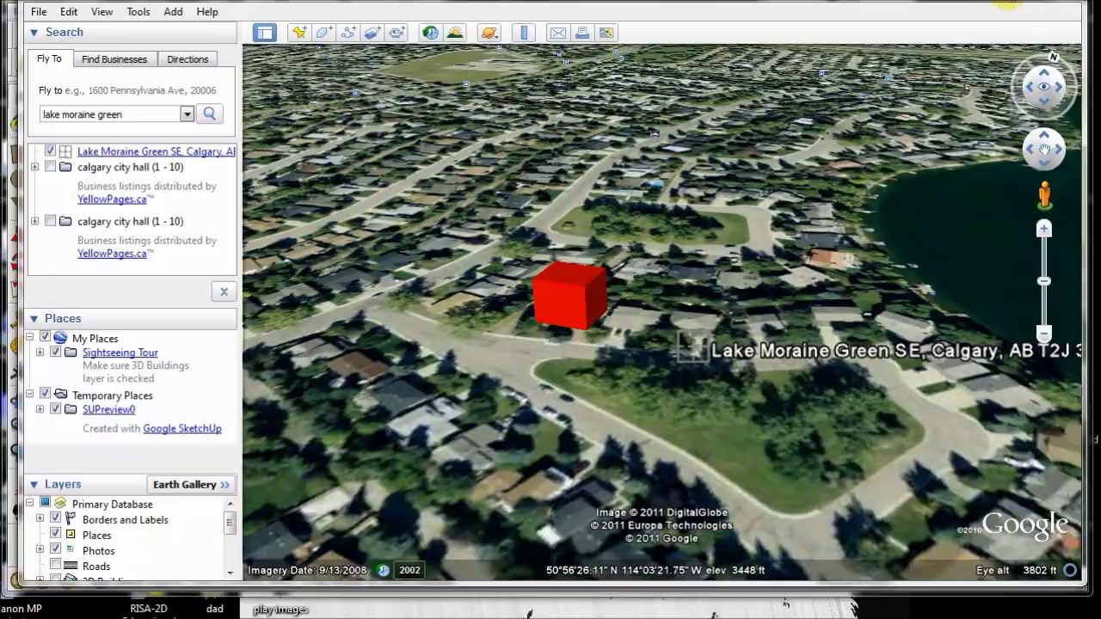
Step: Switch back to SketchUp and bring the whole aerial image with the red box into view
{"action": "key", "text": "alt+Tab"}
{"action": "scroll", "coordinate": [695, 317], "scroll_direction": "down", "scroll_amount": 1}
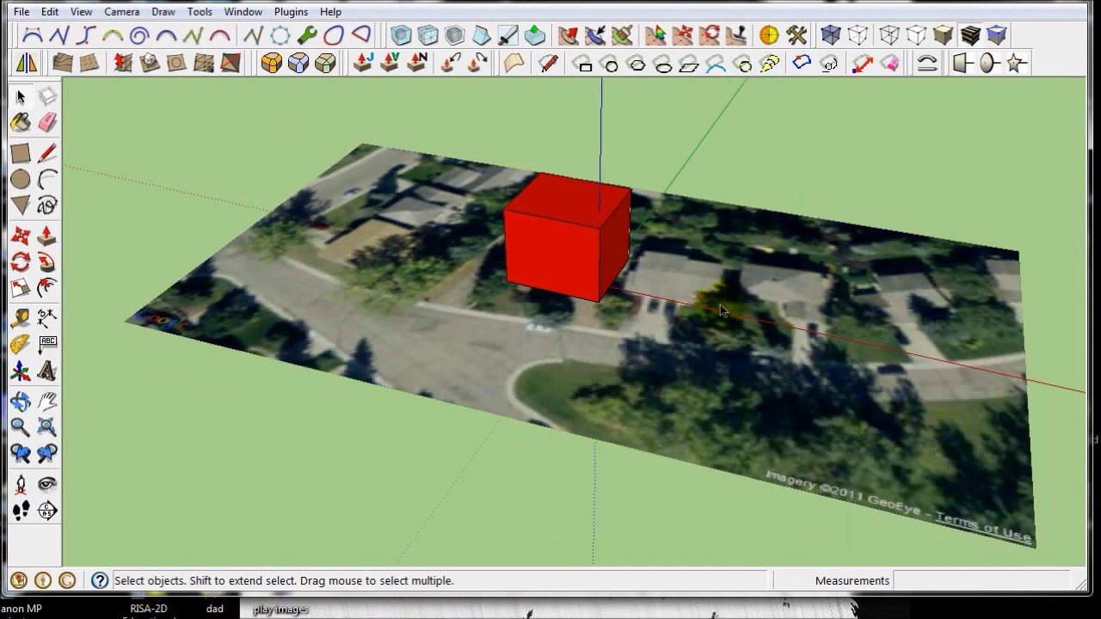
{"action": "scroll", "coordinate": [721, 311], "scroll_direction": "down", "scroll_amount": 1}
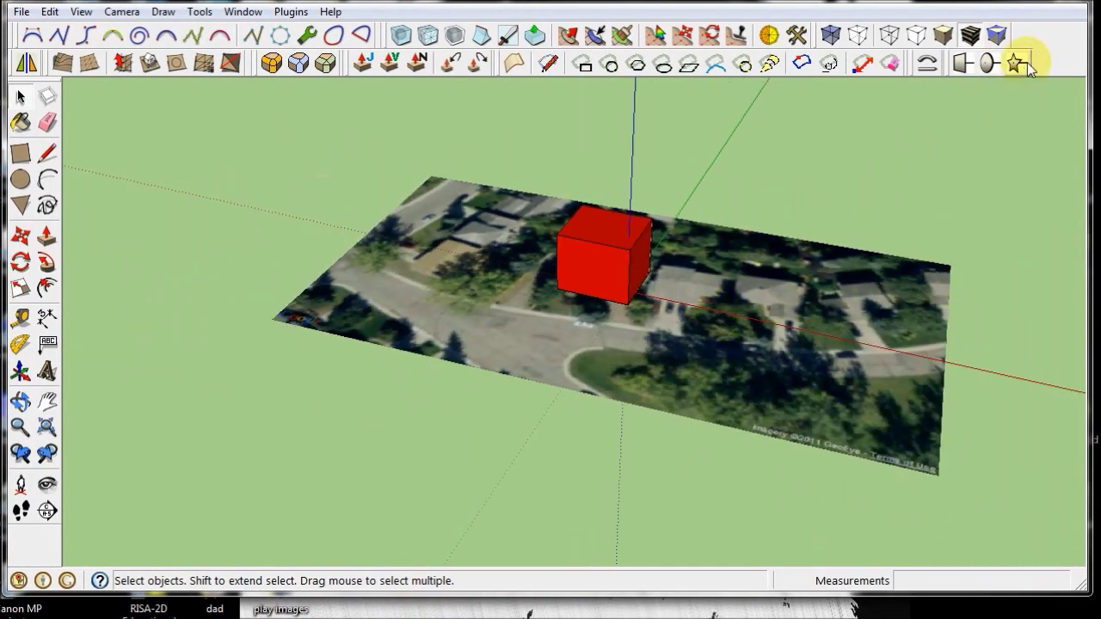